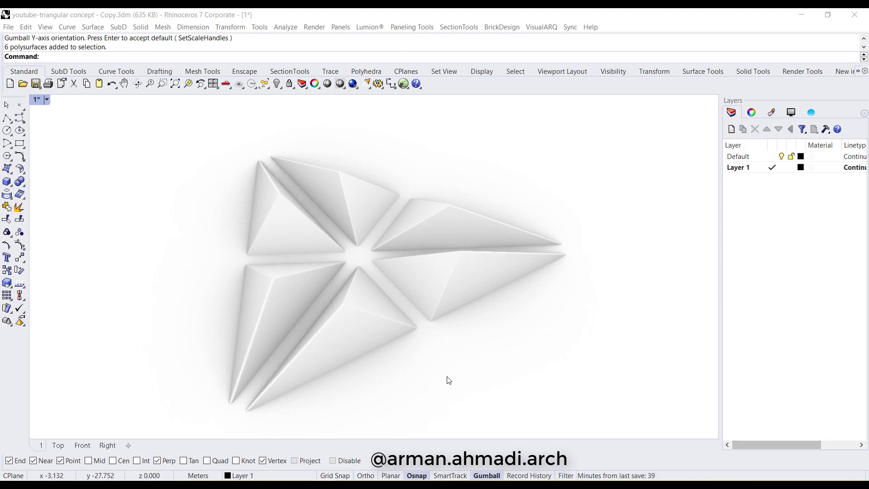
Change the perspective viewport's display mode to Shaded
{"action": "right_click_drag", "start_coordinate": [300, 301], "coordinate": [266, 314]}
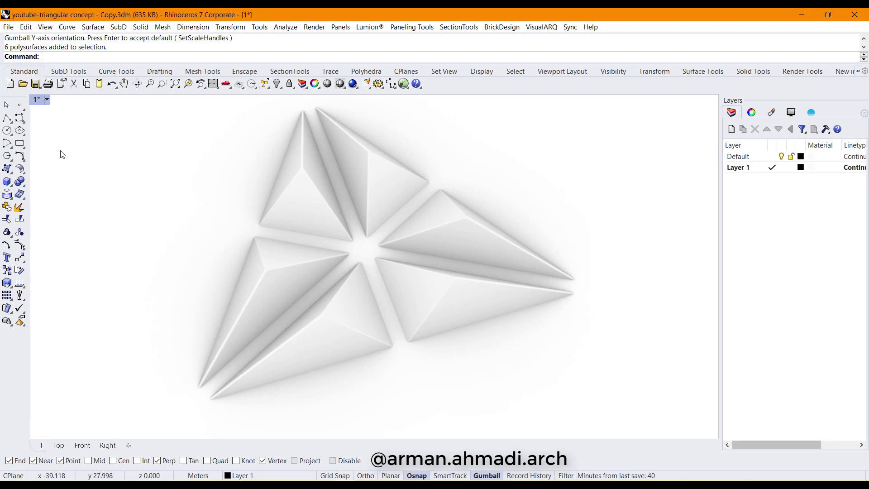
{"action": "left_click", "coordinate": [47, 99]}
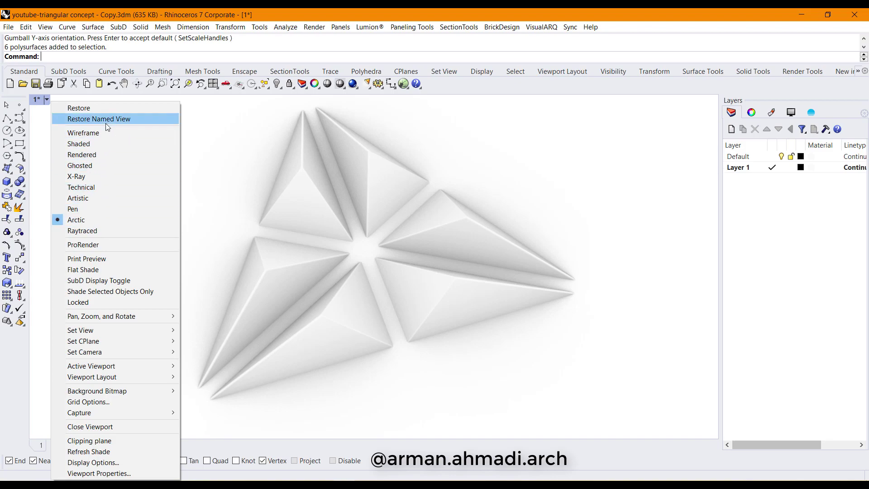
{"action": "left_click", "coordinate": [101, 144]}
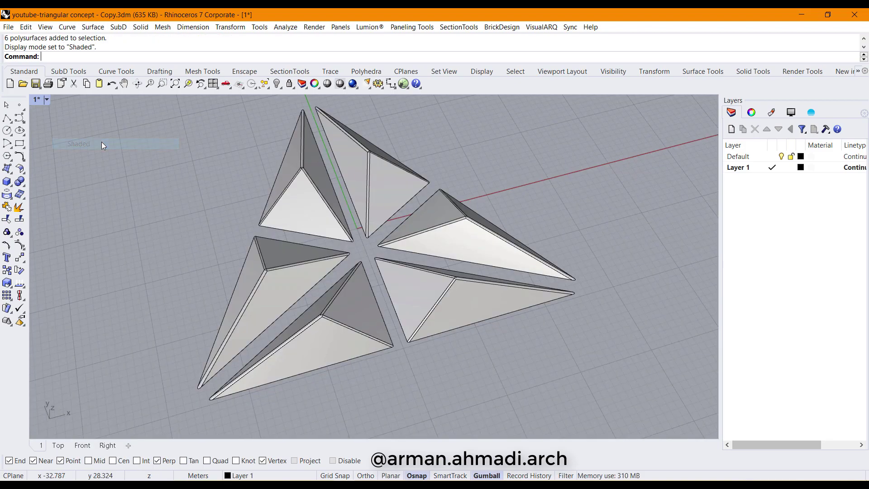
In the Top view, move all six pyramid solids along the negative X direction to clear the area around the origin
{"action": "left_click", "coordinate": [58, 446]}
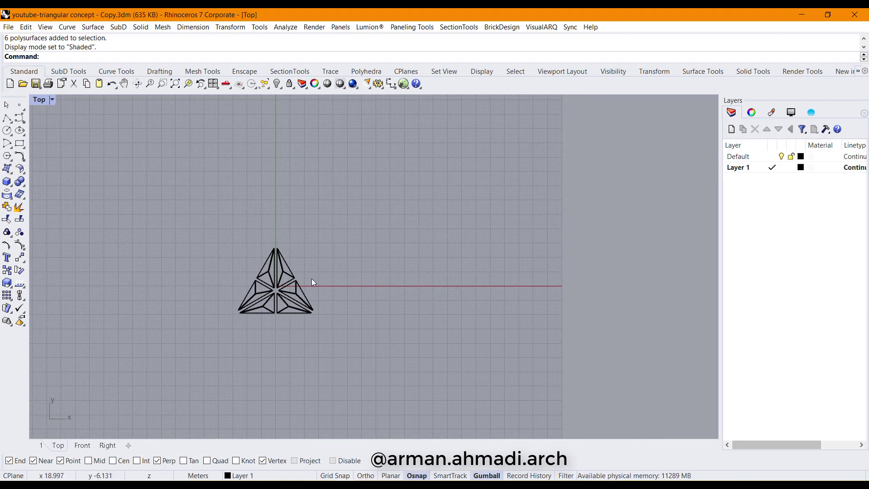
{"action": "left_click_drag", "start_coordinate": [329, 244], "coordinate": [188, 342]}
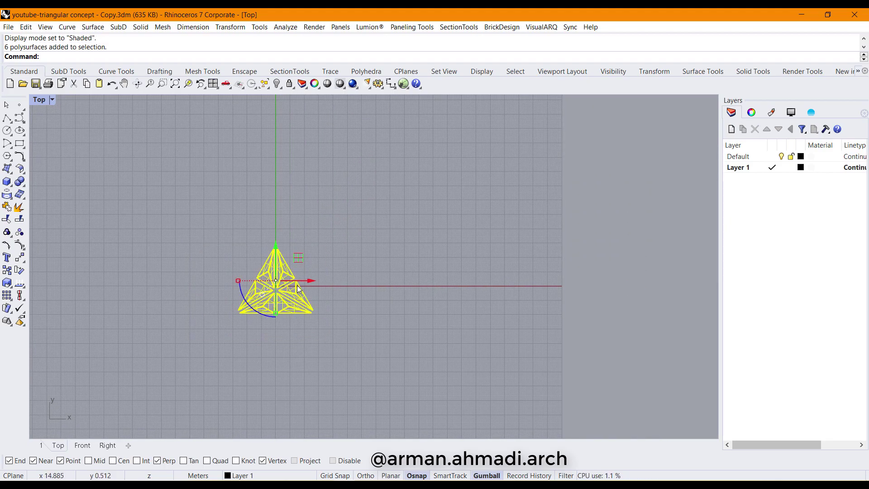
{"action": "left_click_drag", "start_coordinate": [306, 281], "coordinate": [167, 292]}
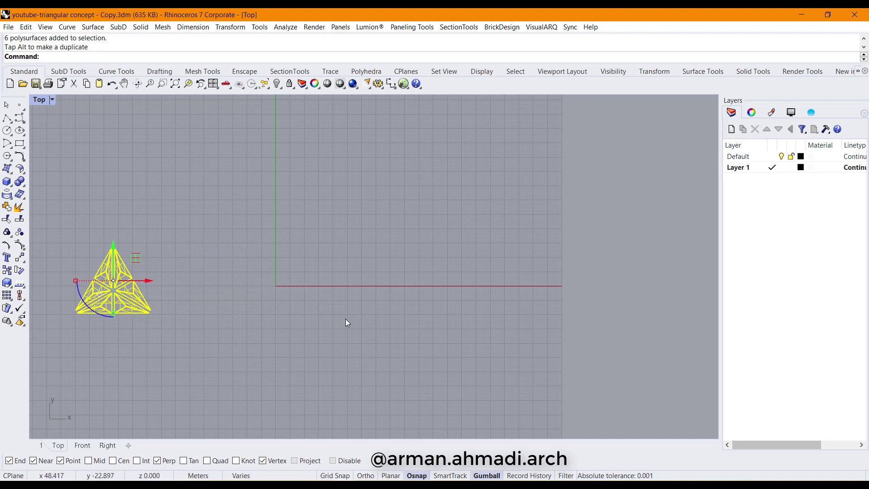
{"action": "left_click", "coordinate": [299, 330]}
Draw a three-sided polygon by edge, starting at the origin and running horizontally about 20 m along the X axis
{"action": "scroll", "coordinate": [254, 299], "scroll_direction": "up", "scroll_amount": 5}
{"action": "right_click_drag", "start_coordinate": [238, 303], "coordinate": [367, 306]}
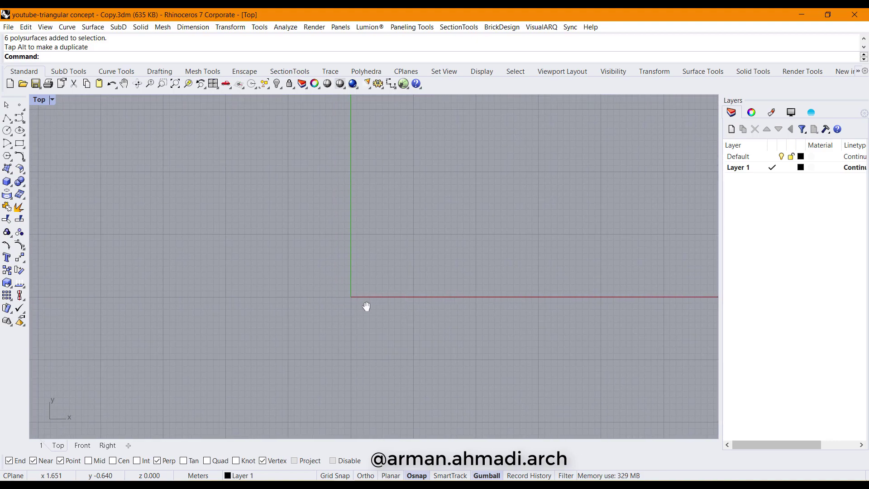
{"action": "left_click", "coordinate": [9, 162]}
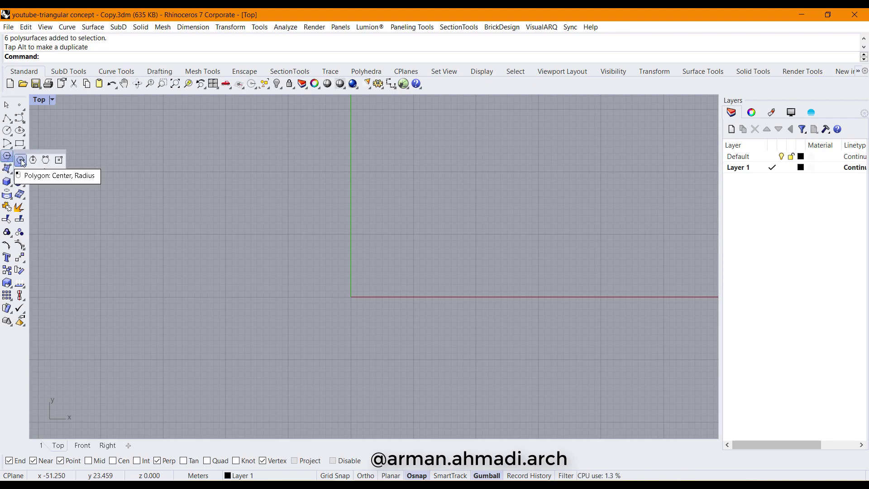
{"action": "left_click", "coordinate": [20, 161]}
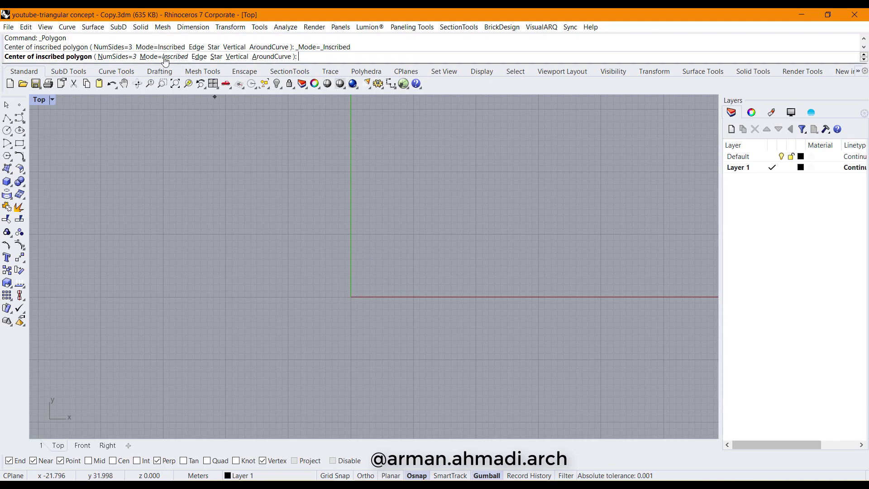
{"action": "left_click", "coordinate": [201, 61]}
{"action": "scroll", "coordinate": [398, 283], "scroll_direction": "up", "scroll_amount": 3}
{"action": "right_click_drag", "start_coordinate": [398, 283], "coordinate": [317, 295]}
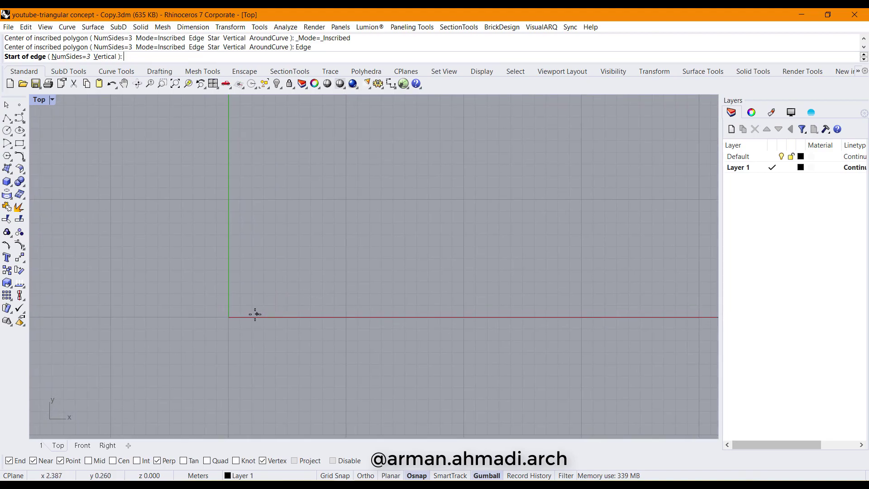
{"action": "left_click", "coordinate": [228, 320]}
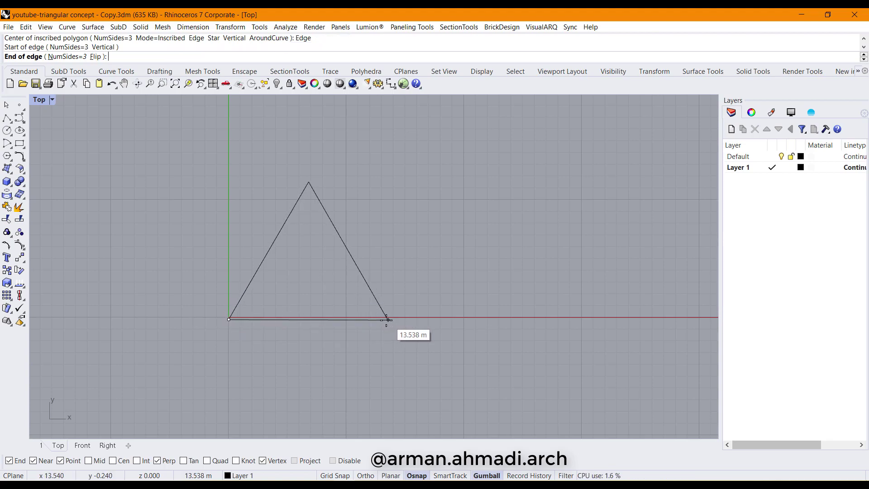
{"action": "key", "text": "F8"}
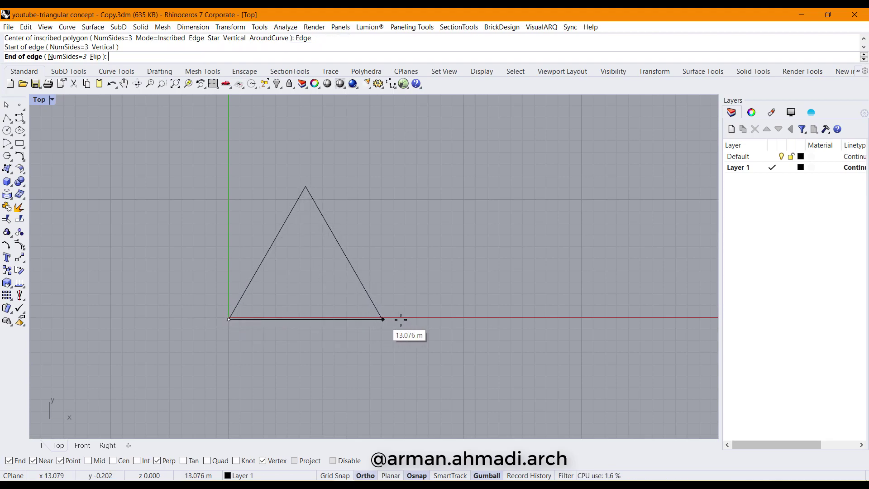
{"action": "left_click", "coordinate": [464, 318]}
{"action": "scroll", "coordinate": [384, 306], "scroll_direction": "down", "scroll_amount": 4}
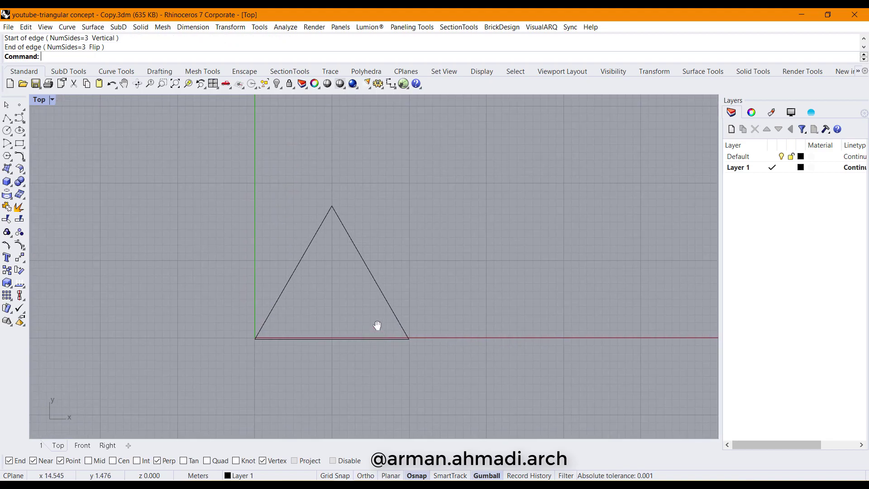
Place a point at the triangle's centre with the AreaCentroid command
{"action": "left_click", "coordinate": [384, 274]}
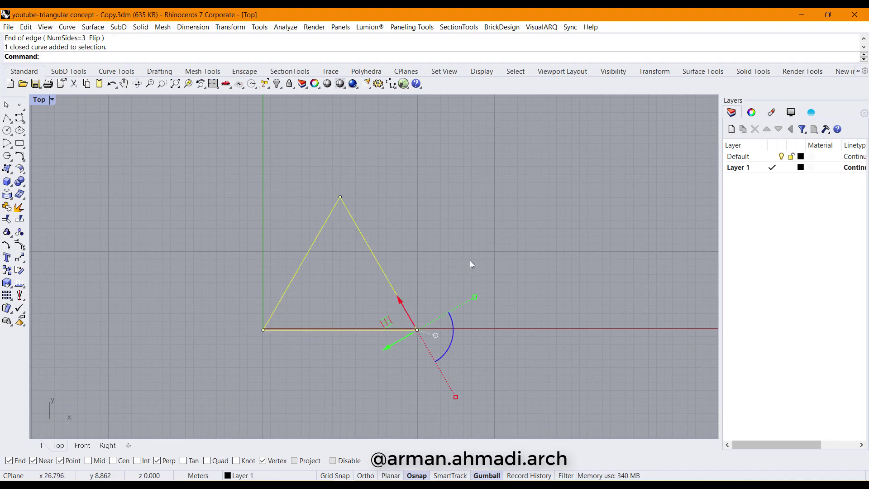
{"action": "type", "text": "AreaCentroid"}
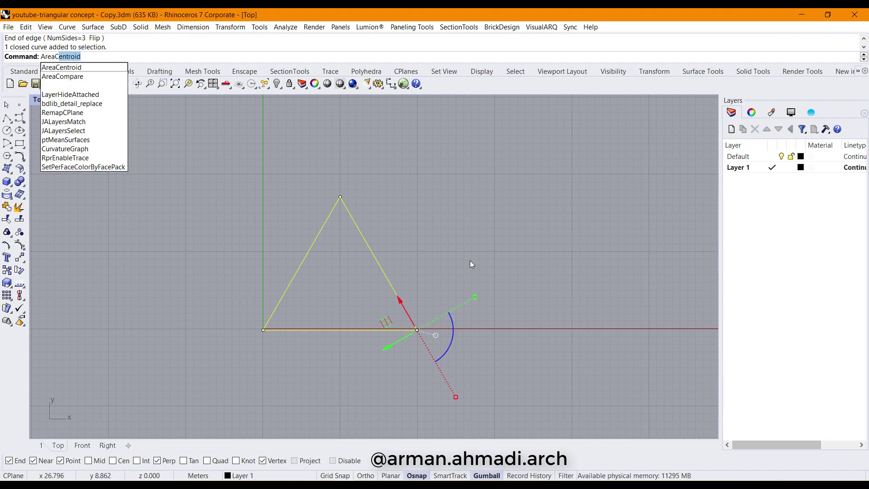
{"action": "key", "text": "Return"}
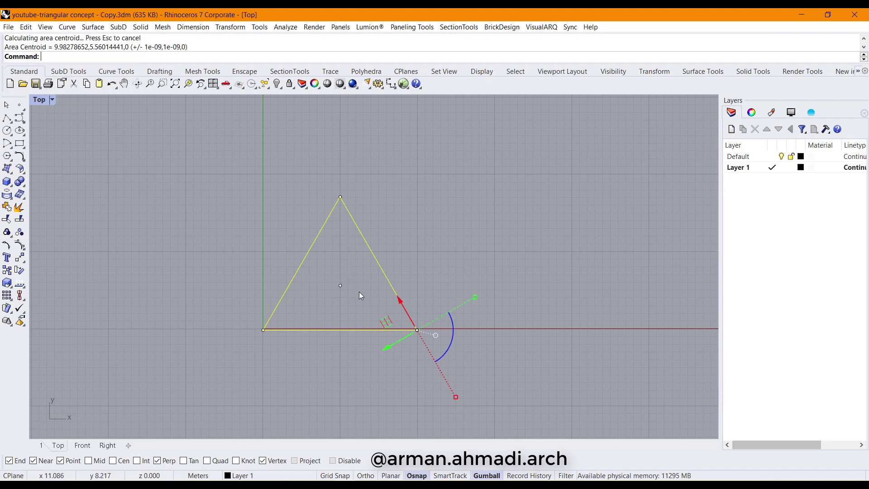
{"action": "left_click", "coordinate": [355, 306]}
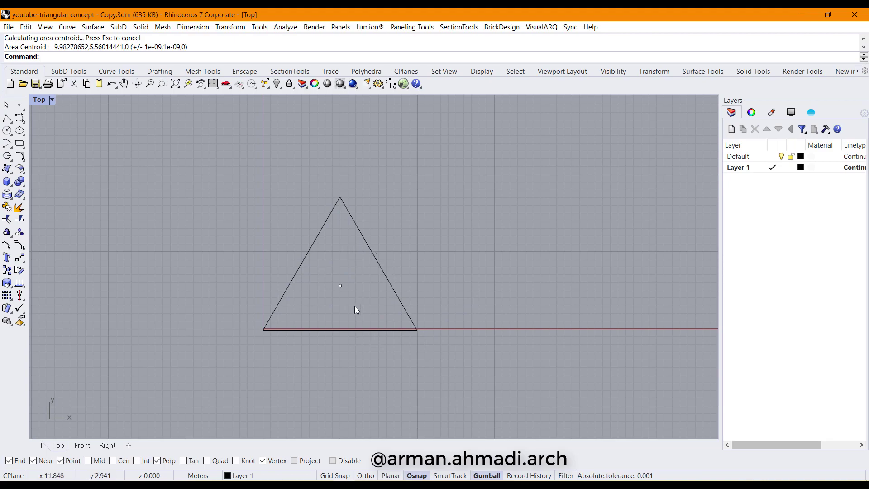
Draw a BothSides line with its middle at the centroid point and its end at the triangle's apex
{"action": "scroll", "coordinate": [349, 296], "scroll_direction": "up", "scroll_amount": 3}
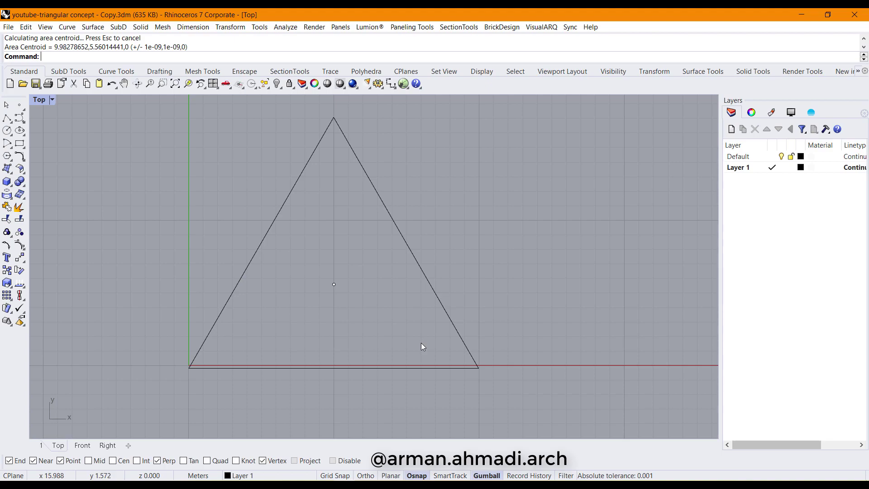
{"action": "key", "text": "Return"}
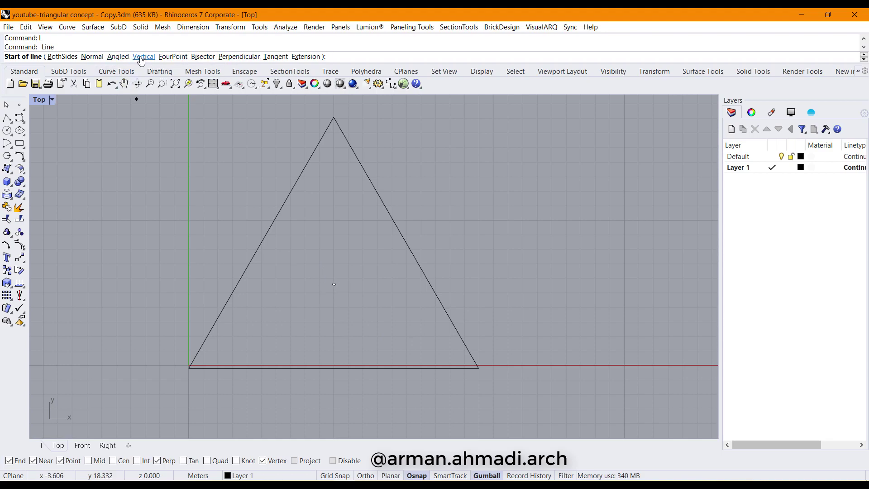
{"action": "left_click", "coordinate": [67, 57]}
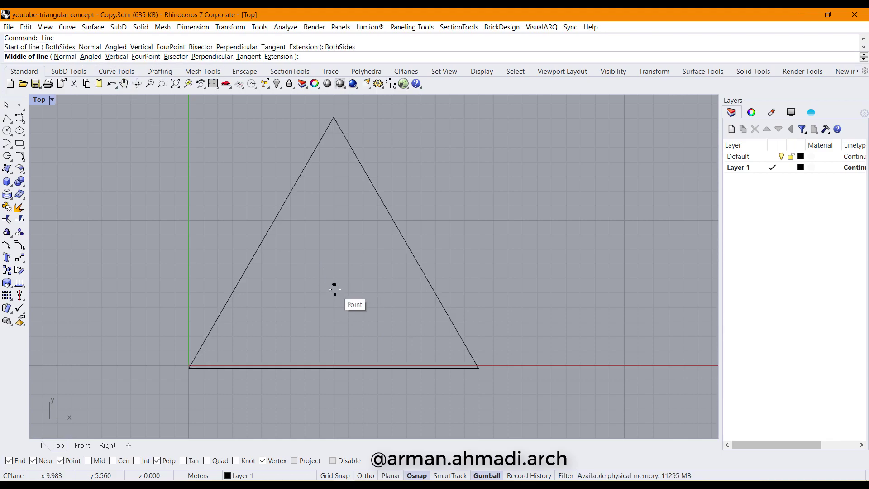
{"action": "left_click", "coordinate": [335, 285]}
{"action": "scroll", "coordinate": [341, 269], "scroll_direction": "down", "scroll_amount": 4}
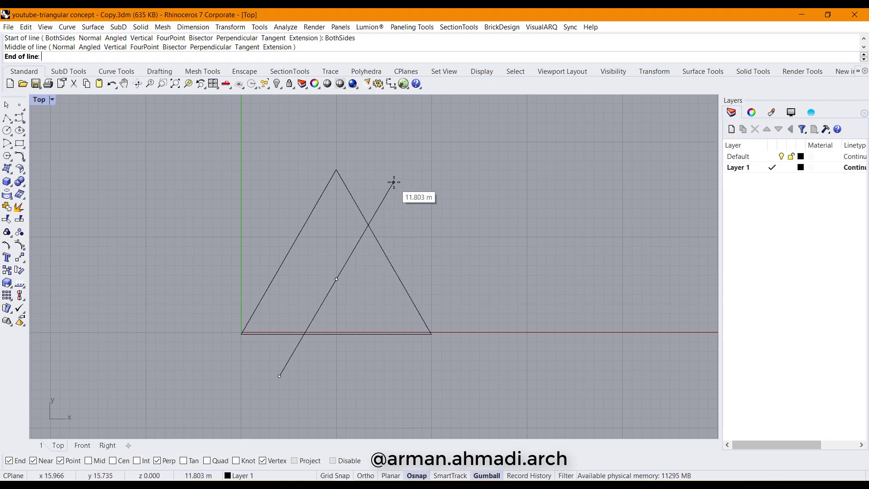
{"action": "left_click", "coordinate": [337, 169]}
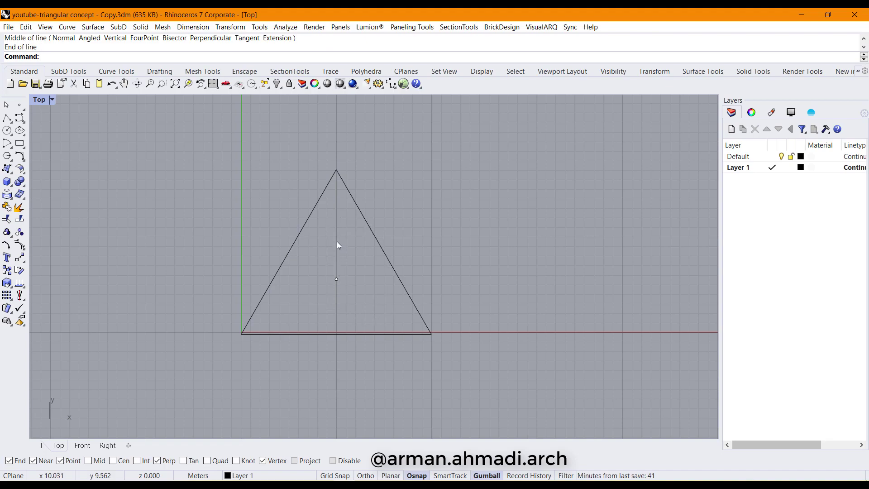
Polar array the vertical line around the centroid point with 3 items over 360 degrees
{"action": "left_click", "coordinate": [337, 241]}
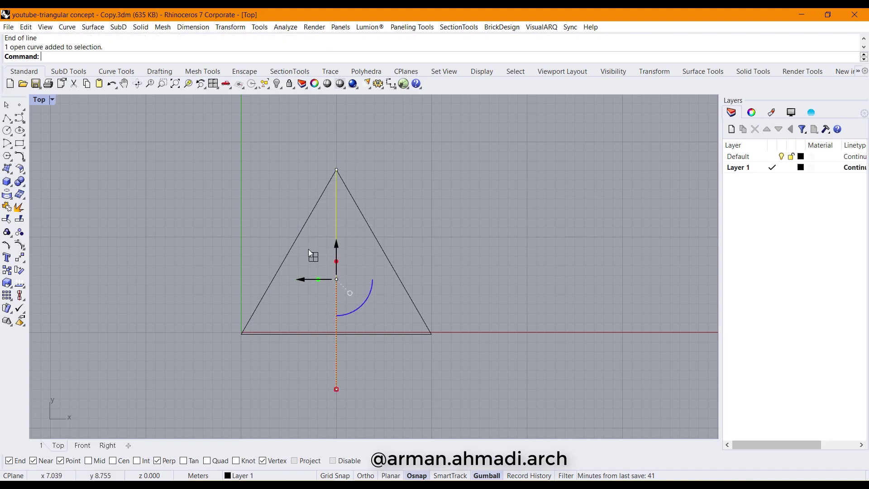
{"action": "left_click", "coordinate": [19, 286]}
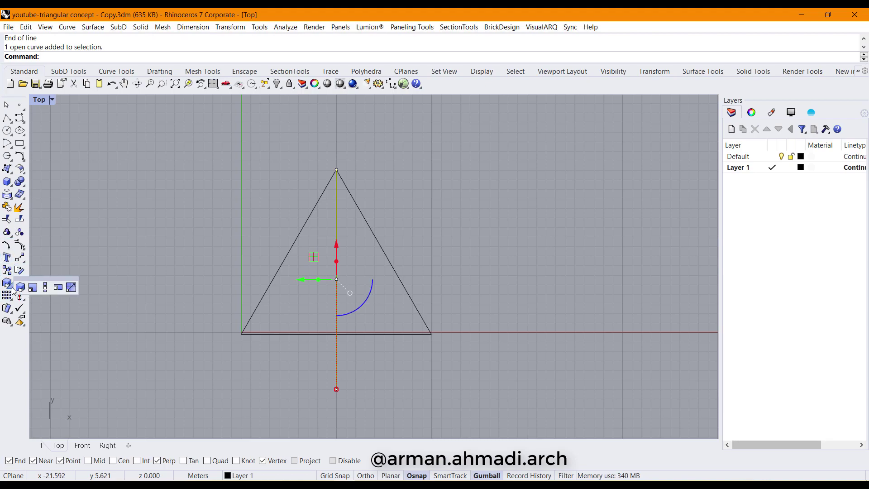
{"action": "left_click", "coordinate": [7, 295]}
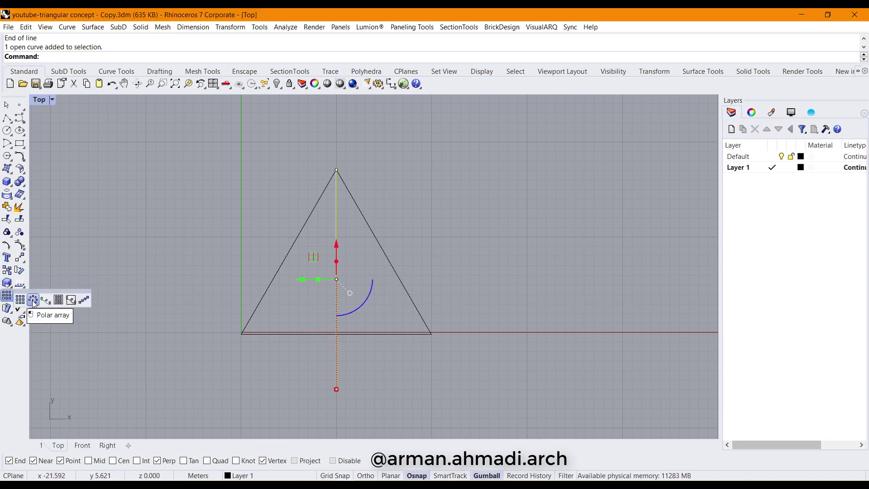
{"action": "left_click", "coordinate": [33, 300]}
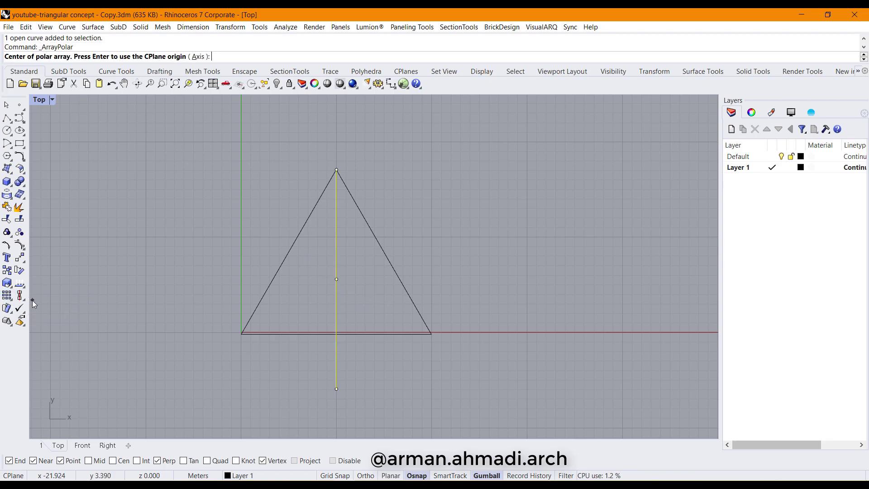
{"action": "left_click", "coordinate": [336, 279]}
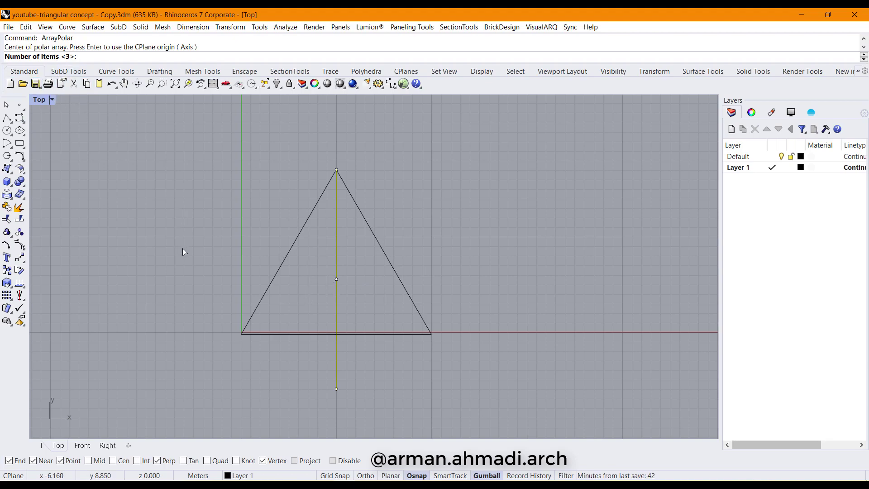
{"action": "key", "text": "Return"}
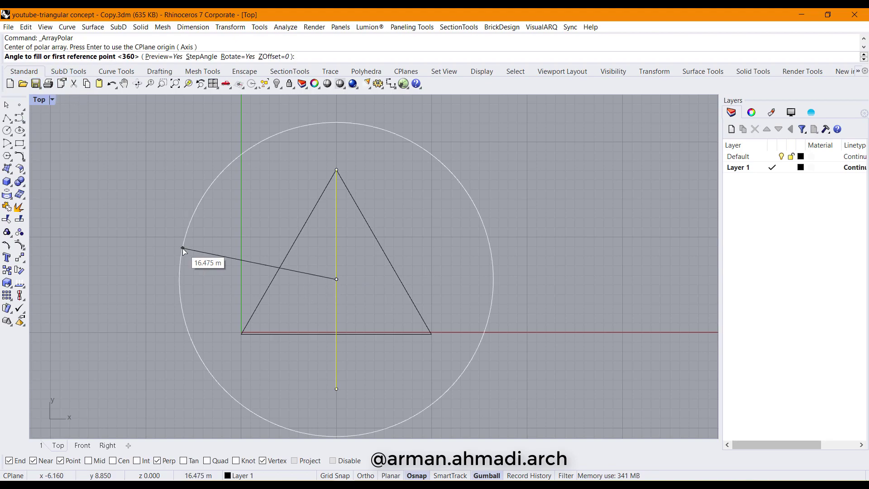
{"action": "key", "text": "Return"}
{"action": "key", "text": "Return"}
{"action": "key", "text": "Escape"}
Trim the three line ends that extend beyond the triangle's edges
{"action": "mouse_move", "coordinate": [376, 295]}
{"action": "right_mouse_down"}
{"action": "mouse_move", "coordinate": [350, 301]}
{"action": "mouse_move", "coordinate": [349, 289]}
{"action": "mouse_move", "coordinate": [369, 284]}
{"action": "right_mouse_up"}
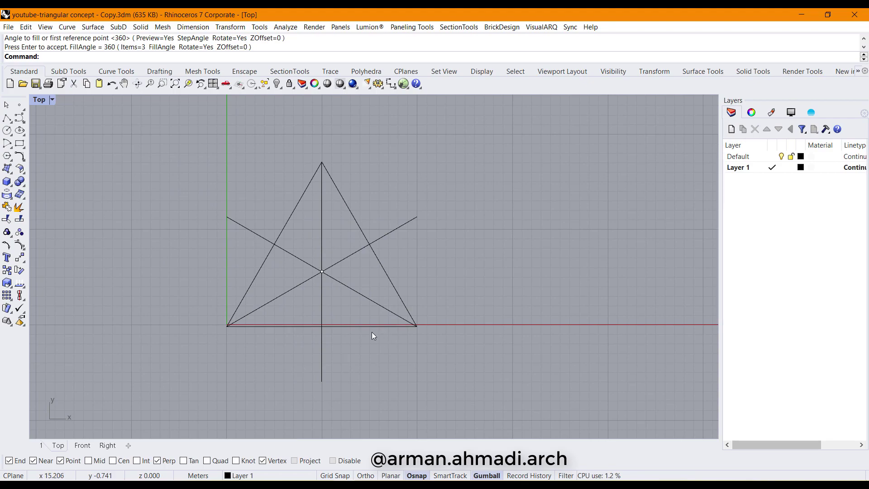
{"action": "scroll", "coordinate": [362, 243], "scroll_direction": "up", "scroll_amount": 2}
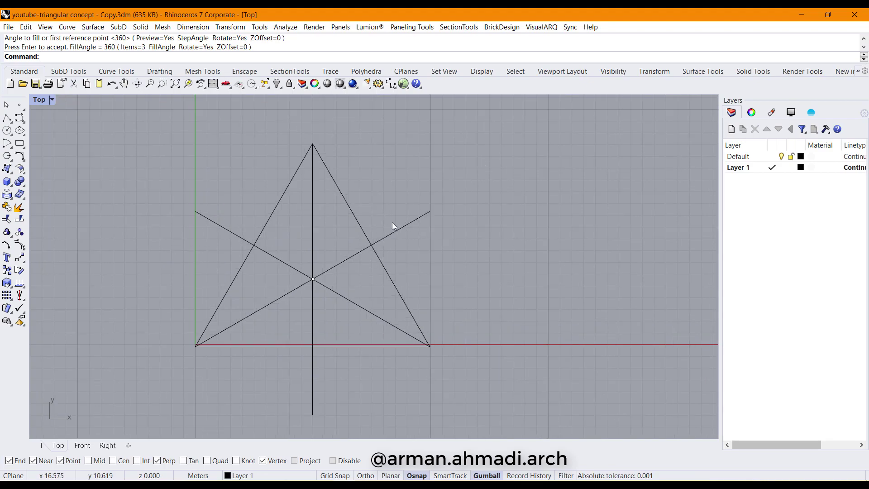
{"action": "left_click_drag", "start_coordinate": [438, 168], "coordinate": [159, 389]}
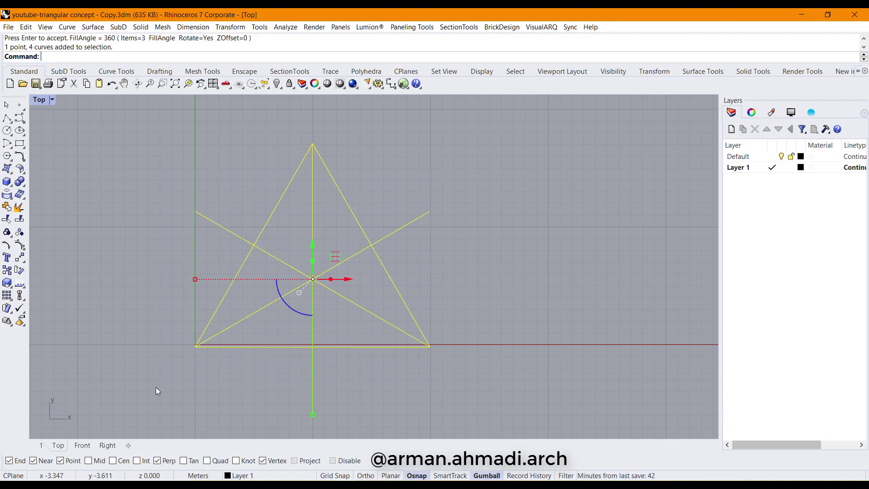
{"action": "type", "text": "TR"}
{"action": "key", "text": "Return"}
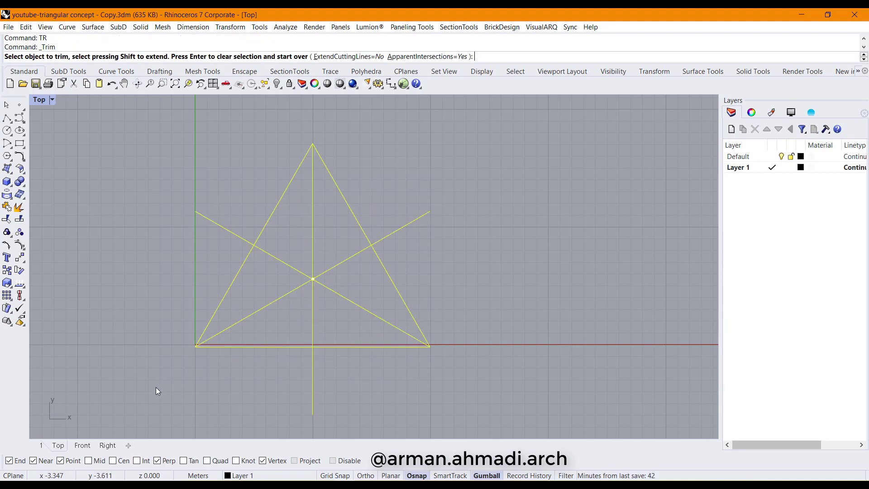
{"action": "left_click", "coordinate": [224, 228]}
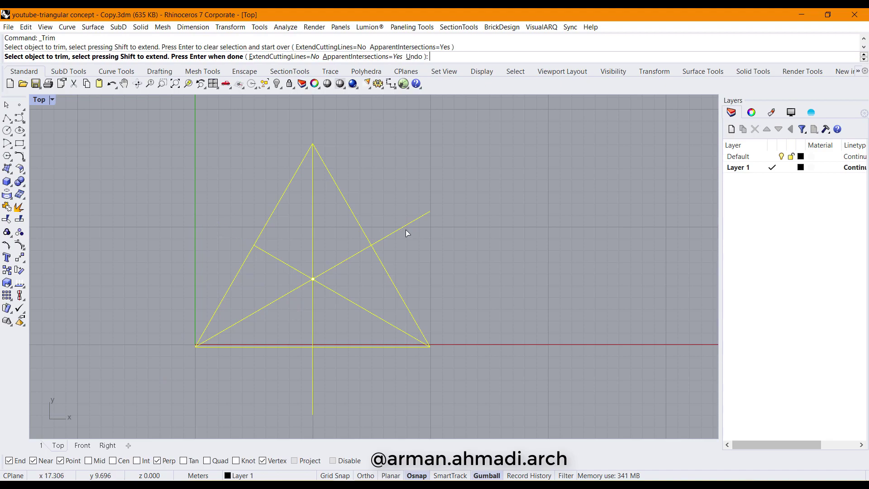
{"action": "left_click", "coordinate": [406, 226]}
{"action": "left_click", "coordinate": [313, 378]}
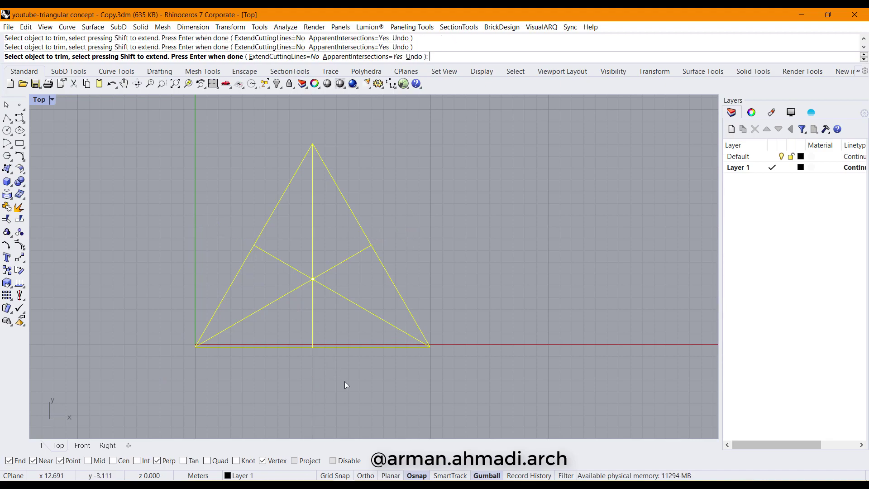
{"action": "key", "text": "Return"}
{"action": "scroll", "coordinate": [326, 363], "scroll_direction": "down", "scroll_amount": 2}
{"action": "right_click_drag", "start_coordinate": [328, 349], "coordinate": [333, 370]}
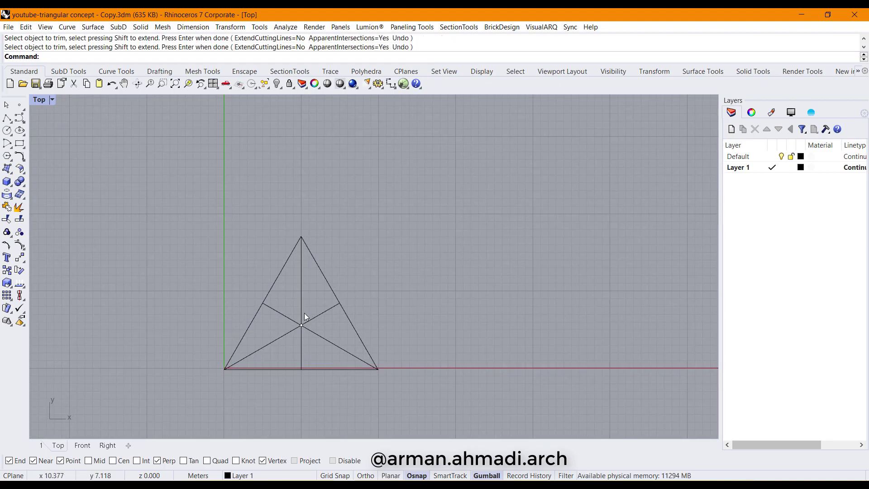
Create closed curves from three alternating regions of the divided triangle with the CurveBoolean command
{"action": "scroll", "coordinate": [320, 355], "scroll_direction": "up", "scroll_amount": 3}
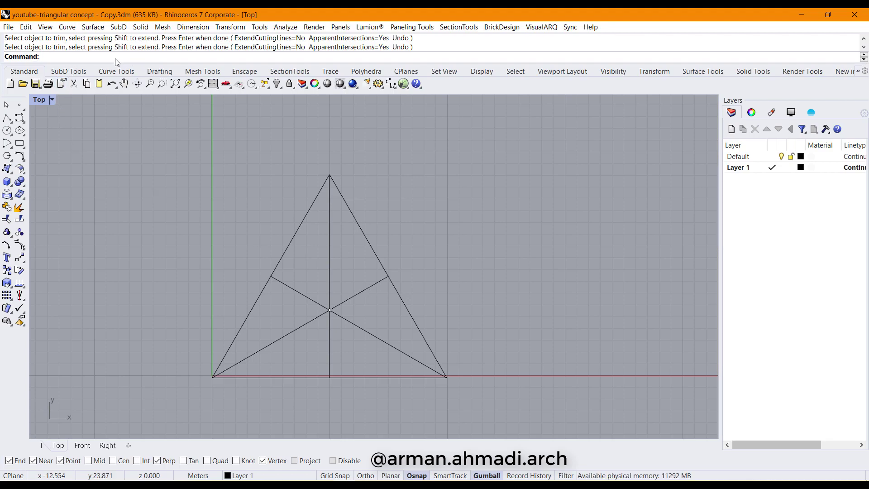
{"action": "type", "text": "BO"}
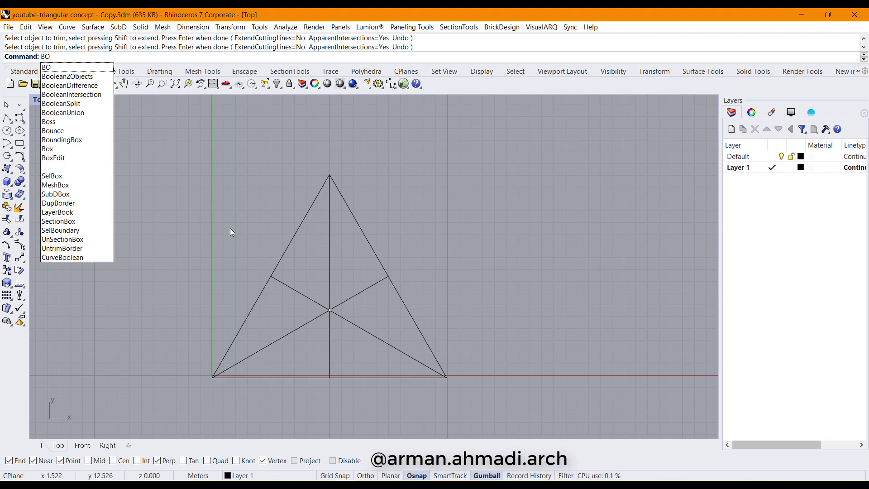
{"action": "key", "text": "Return"}
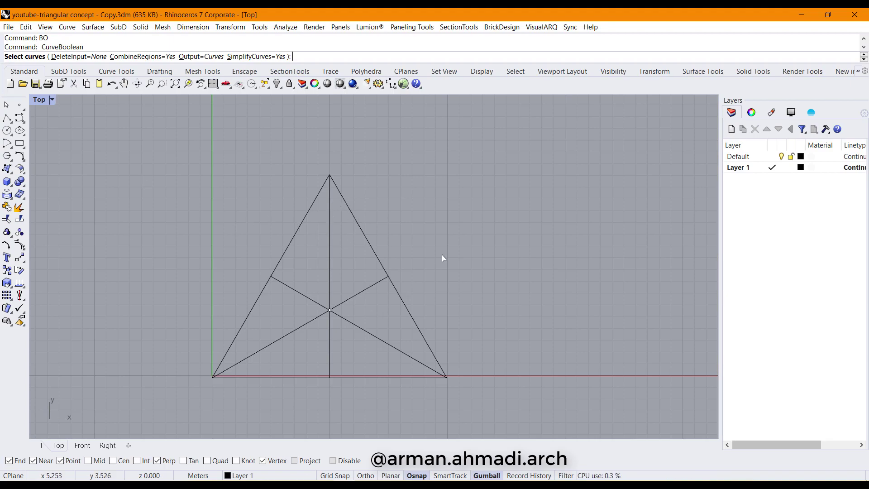
{"action": "left_click_drag", "start_coordinate": [421, 206], "coordinate": [238, 381]}
{"action": "key", "text": "Return"}
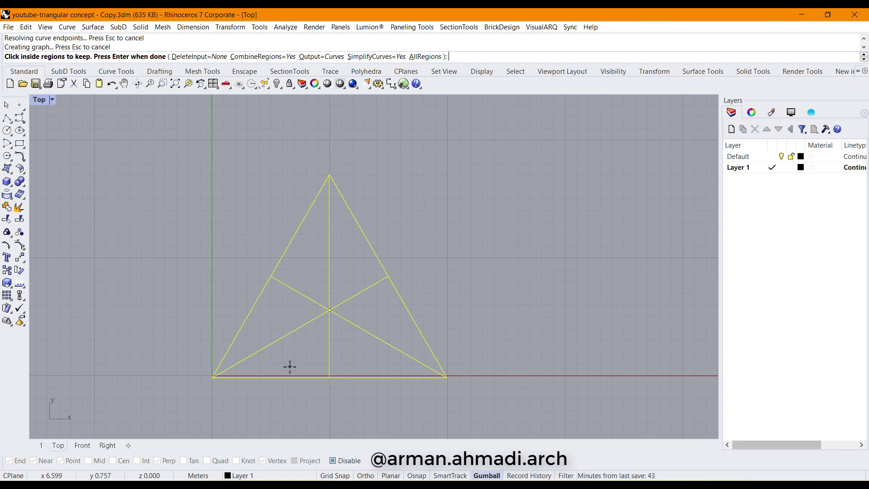
{"action": "left_click", "coordinate": [304, 353]}
{"action": "left_click", "coordinate": [375, 320]}
{"action": "left_click", "coordinate": [310, 258]}
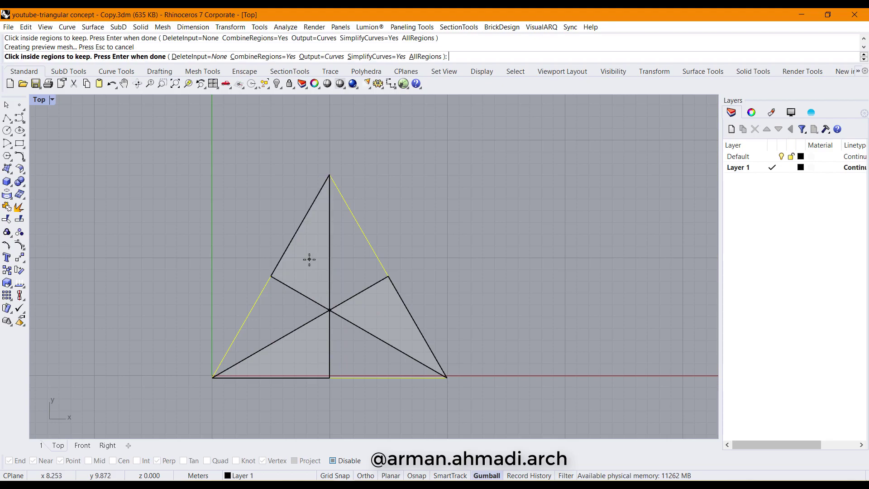
{"action": "key", "text": "Return"}
{"action": "key", "text": "Escape"}
Repeat CurveBoolean on all the curves to create closed outlines from the three remaining regions
{"action": "left_click_drag", "start_coordinate": [446, 204], "coordinate": [218, 426]}
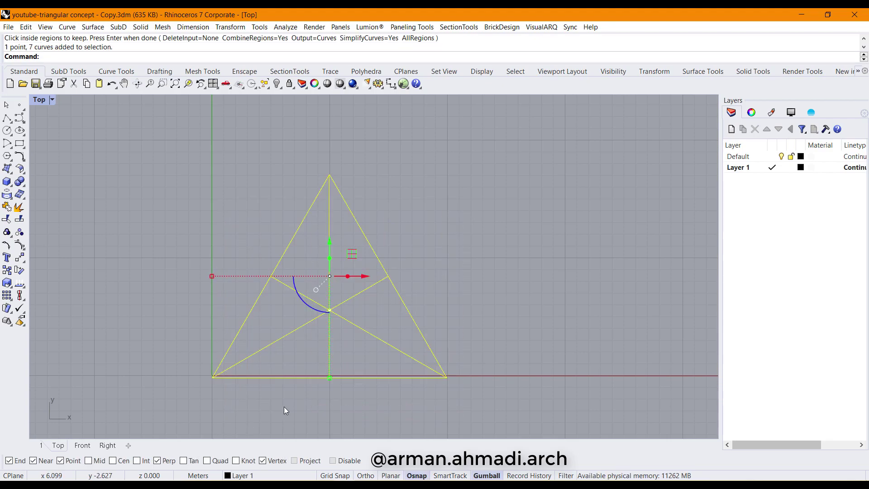
{"action": "key", "text": "Return"}
{"action": "left_click", "coordinate": [265, 319]}
{"action": "left_click", "coordinate": [365, 354]}
{"action": "left_click", "coordinate": [341, 259]}
{"action": "key", "text": "Return"}
{"action": "key", "text": "Escape"}
Delete the original outer triangle and the original dividing lines, keeping the six closed region curves and the centroid point
{"action": "left_click", "coordinate": [417, 310]}
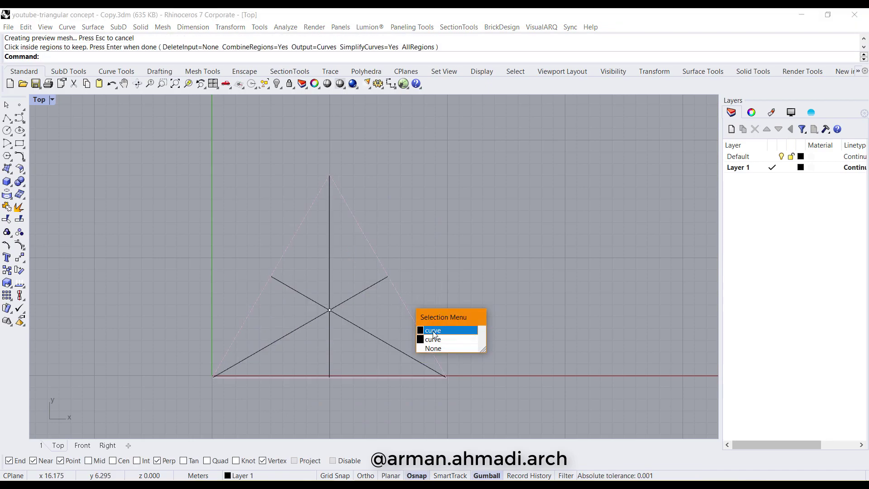
{"action": "left_click", "coordinate": [434, 331]}
{"action": "key", "text": "Delete"}
{"action": "left_click", "coordinate": [388, 287]}
{"action": "left_click", "coordinate": [369, 334]}
{"action": "left_click", "coordinate": [317, 301]}
{"action": "left_click", "coordinate": [333, 333]}
{"action": "left_click", "coordinate": [418, 360]}
{"action": "left_click", "coordinate": [327, 331]}
{"action": "left_click", "coordinate": [337, 348]}
{"action": "key", "text": "Delete"}
{"action": "right_click_drag", "start_coordinate": [387, 278], "coordinate": [380, 262]}
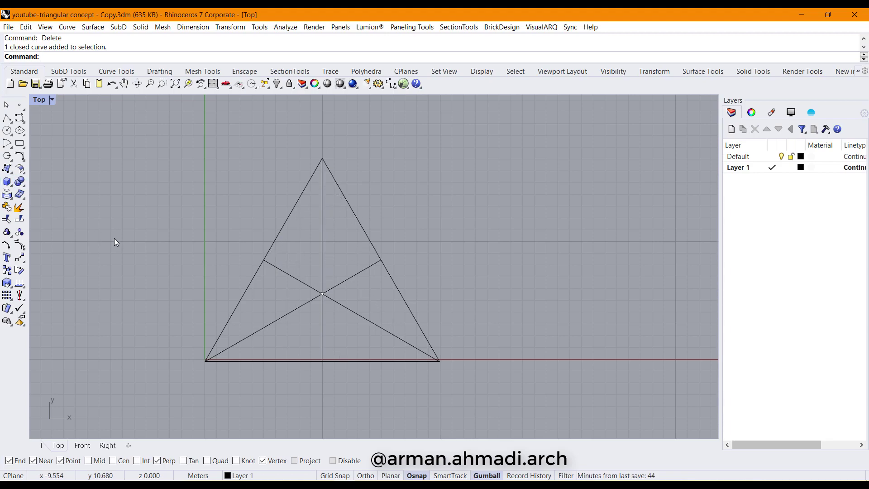
Offset all six closed triangles inward with Offset Multiple at a distance of 0.6, sharp corners and an offset count of 1
{"action": "left_click", "coordinate": [116, 71]}
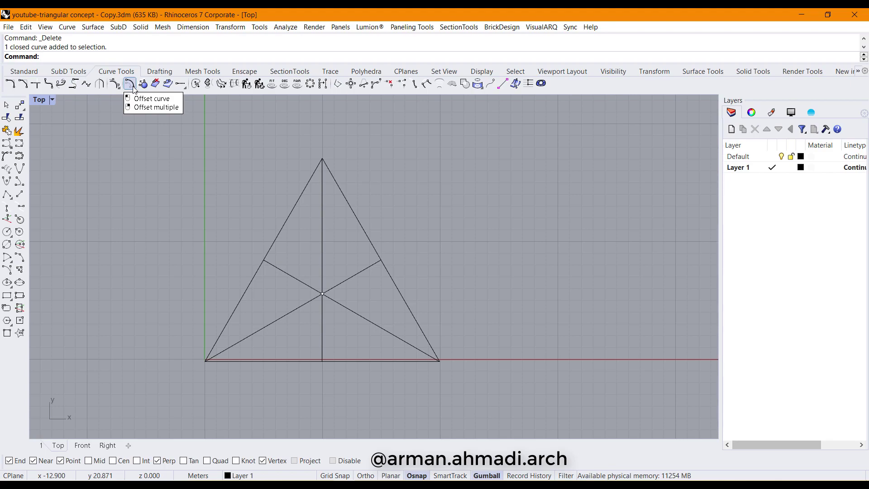
{"action": "right_click", "coordinate": [130, 85]}
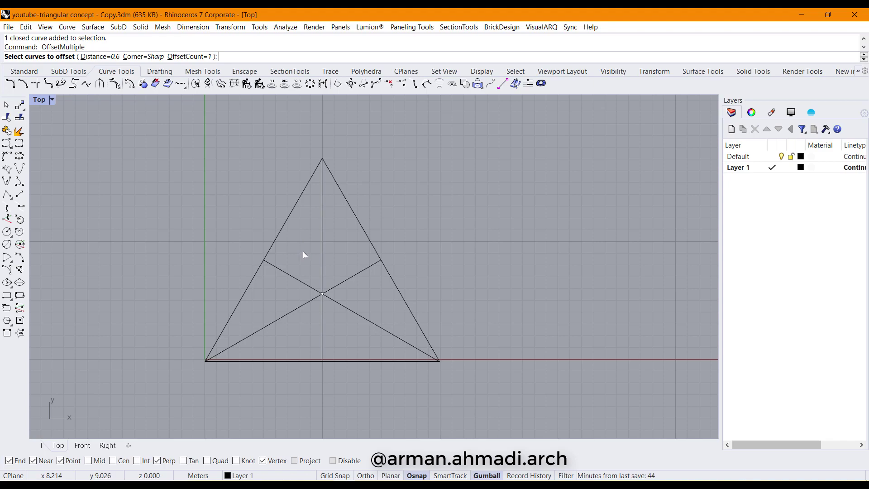
{"action": "left_click_drag", "start_coordinate": [351, 154], "coordinate": [273, 392]}
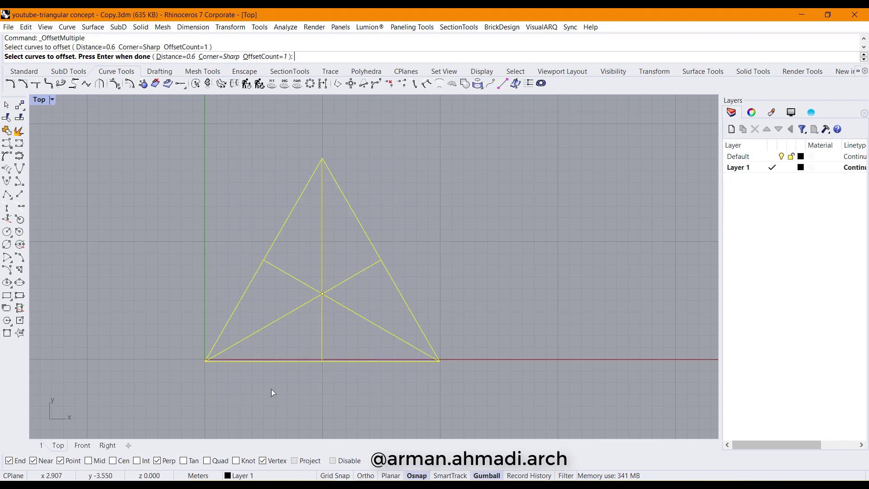
{"action": "key", "text": "Return"}
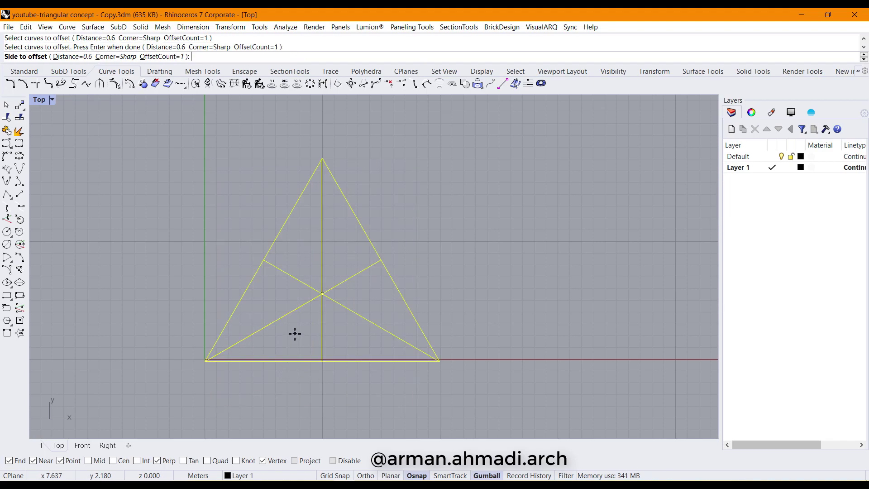
{"action": "left_click", "coordinate": [295, 333]}
{"action": "scroll", "coordinate": [376, 318], "scroll_direction": "down", "scroll_amount": 2}
{"action": "right_click_drag", "start_coordinate": [376, 317], "coordinate": [349, 337]}
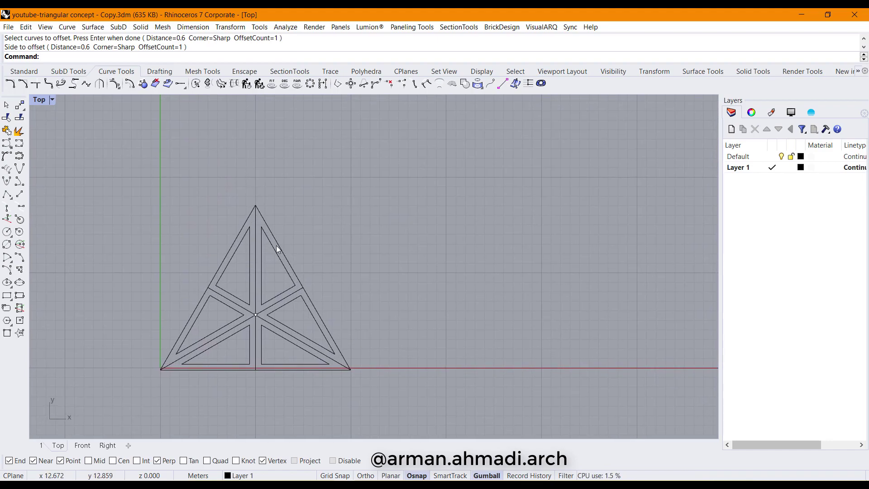
Copy the six inner offset triangles together with the centroid point along the X axis, clear of the original figure
{"action": "left_click", "coordinate": [271, 248]}
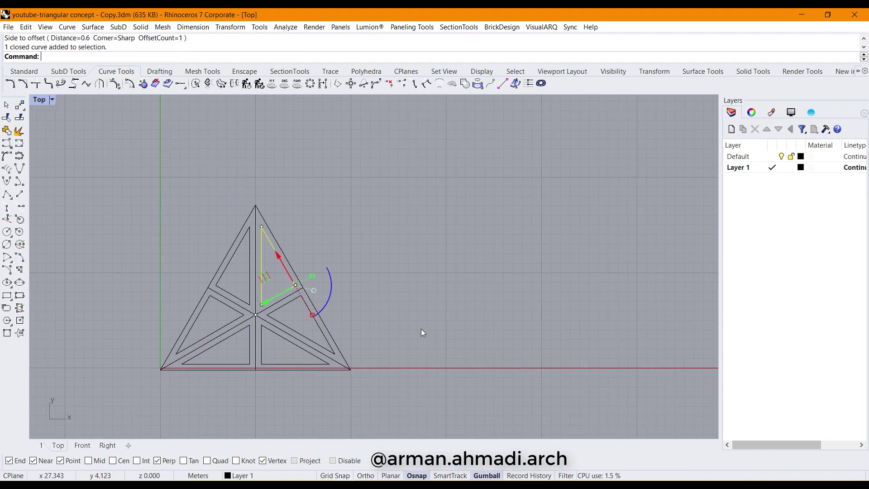
{"action": "scroll", "coordinate": [269, 261], "scroll_direction": "up", "scroll_amount": 2}
{"action": "left_click", "coordinate": [241, 232], "text": "shift"}
{"action": "left_click", "coordinate": [222, 339], "text": "shift"}
{"action": "left_click", "coordinate": [239, 375], "text": "shift"}
{"action": "left_click", "coordinate": [259, 373], "text": "shift"}
{"action": "left_click", "coordinate": [282, 337], "text": "shift"}
{"action": "scroll", "coordinate": [251, 349], "scroll_direction": "up", "scroll_amount": 5}
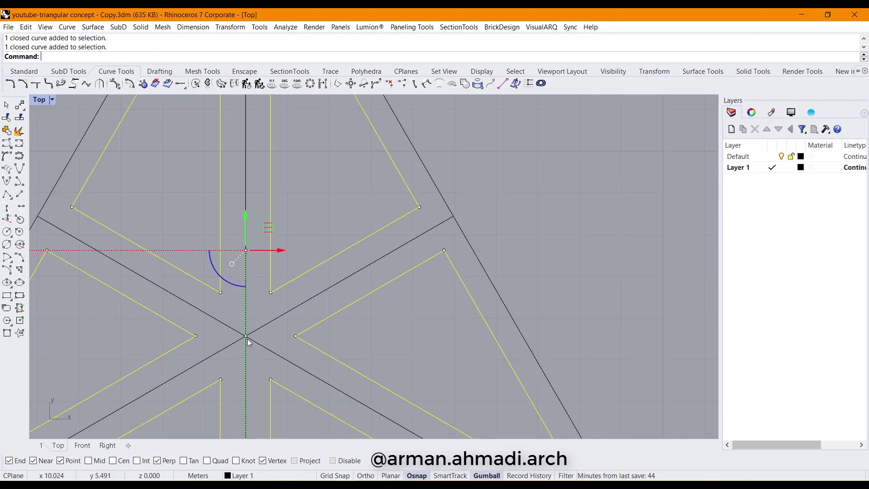
{"action": "left_click", "coordinate": [246, 336], "text": "shift"}
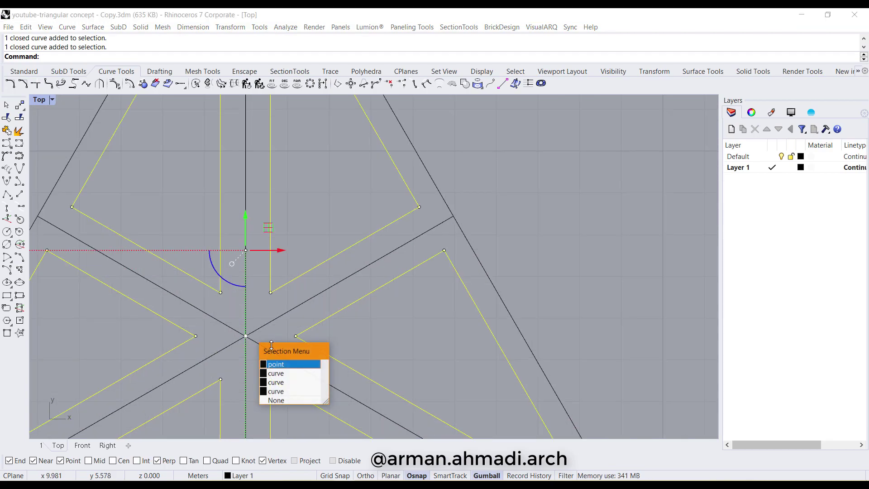
{"action": "left_click", "coordinate": [284, 369]}
{"action": "scroll", "coordinate": [288, 303], "scroll_direction": "down", "scroll_amount": 6}
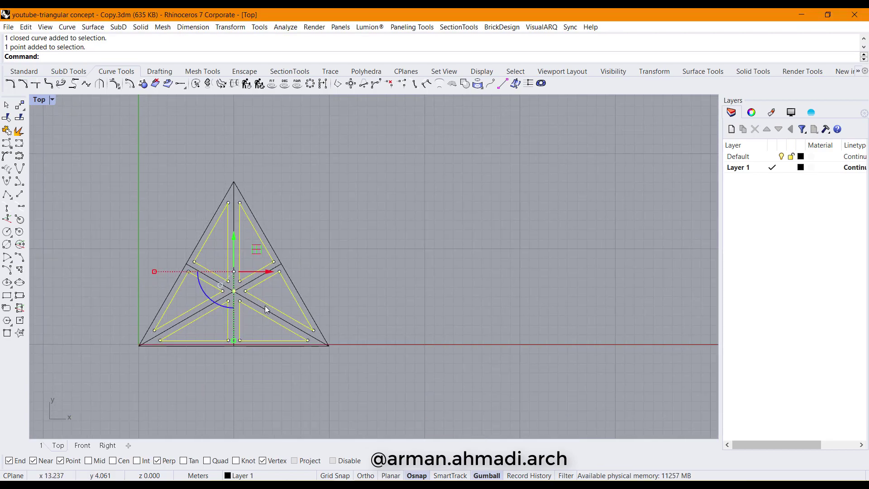
{"action": "left_click_drag", "start_coordinate": [265, 272], "coordinate": [539, 271]}
{"action": "right_click_drag", "start_coordinate": [545, 352], "coordinate": [445, 349]}
{"action": "key", "text": "Escape"}
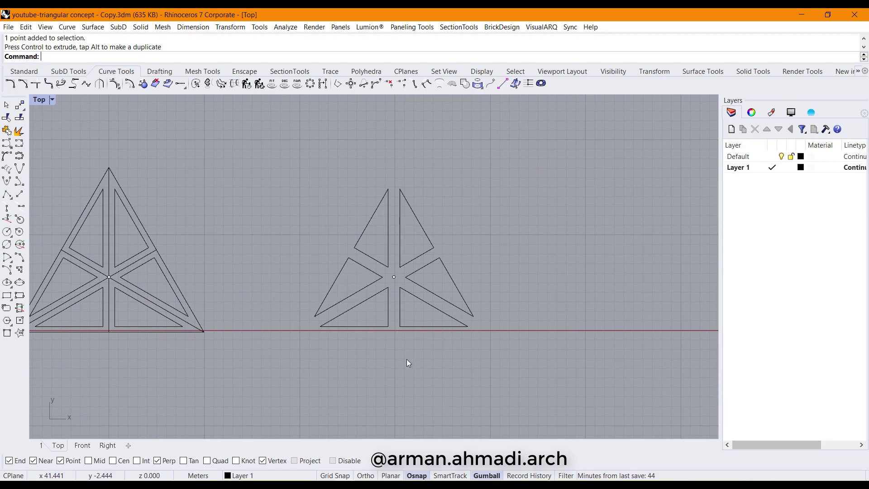
Place a centroid point in the copied figure's lower left triangle along its slanted side with the AreaCentroid command
{"action": "right_click_drag", "start_coordinate": [436, 359], "coordinate": [399, 378]}
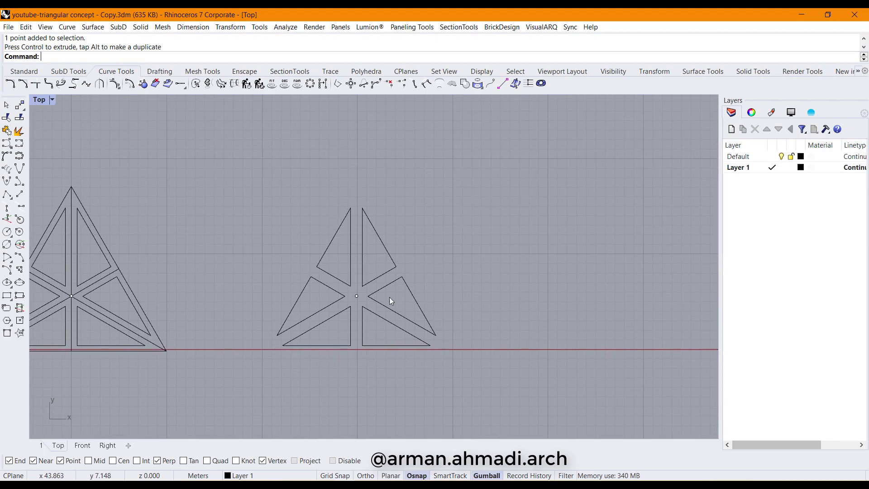
{"action": "right_click_drag", "start_coordinate": [363, 363], "coordinate": [342, 380]}
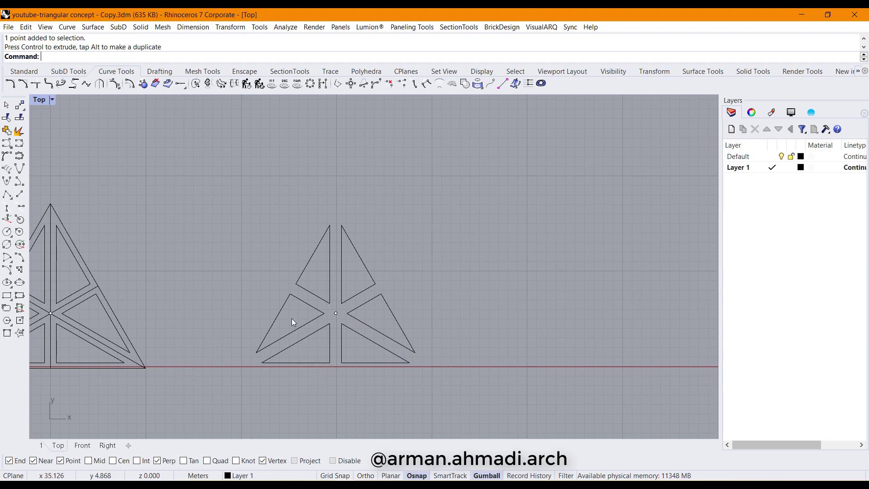
{"action": "left_click", "coordinate": [287, 301]}
{"action": "type", "text": "Area"}
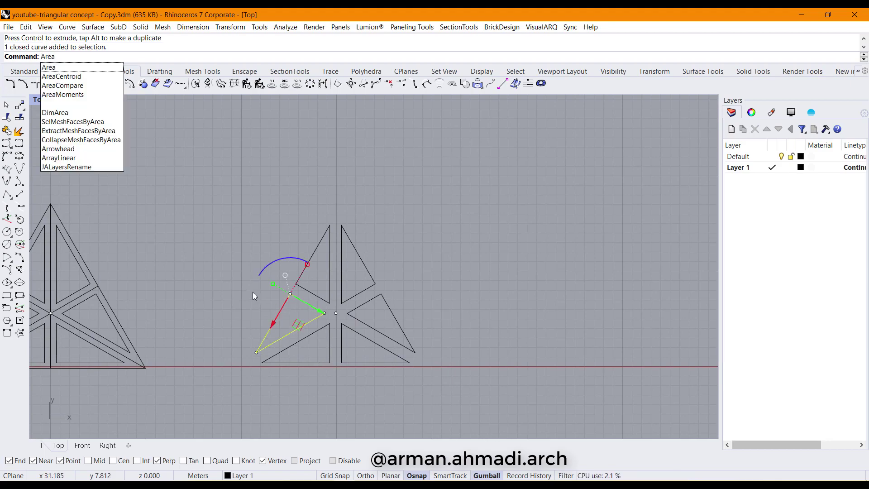
{"action": "key", "text": "Down"}
{"action": "key", "text": "Return"}
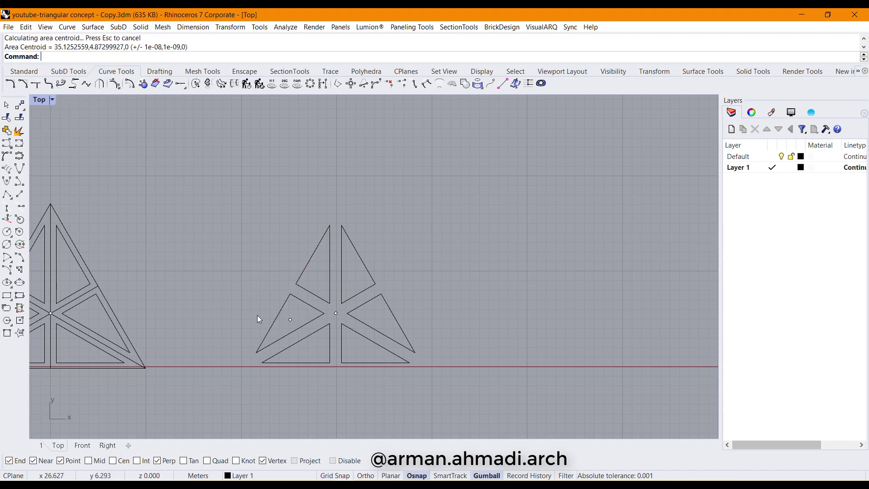
Add an AreaCentroid point to each of the other five copied triangles
{"action": "key", "text": "Right"}
{"action": "key", "text": "Down"}
{"action": "key", "text": "Return"}
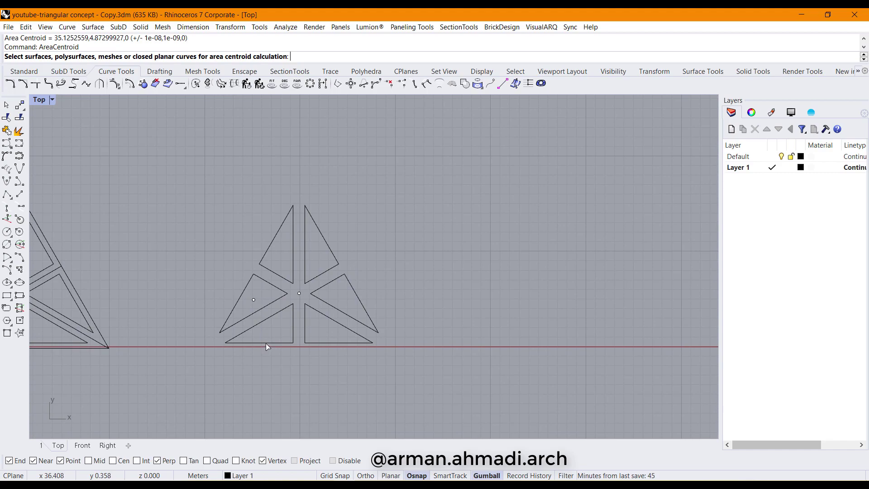
{"action": "left_click", "coordinate": [266, 343]}
{"action": "key", "text": "Return"}
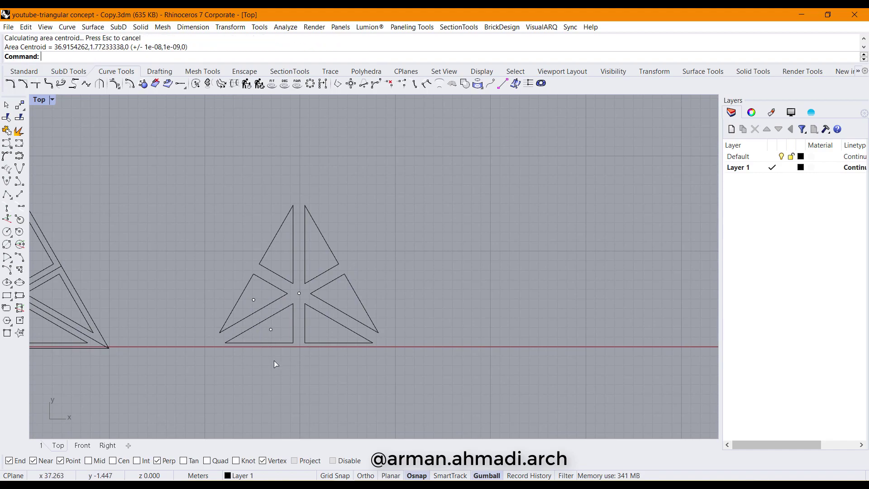
{"action": "left_click", "coordinate": [321, 342]}
{"action": "key", "text": "Return"}
{"action": "left_click", "coordinate": [355, 320]}
{"action": "key", "text": "Return"}
{"action": "left_click", "coordinate": [323, 236]}
{"action": "key", "text": "Return"}
{"action": "left_click", "coordinate": [277, 228]}
{"action": "key", "text": "Return"}
In the perspective view, copy the six triangles' centroid points vertically upward, leaving the centre point out
{"action": "right_click_drag", "start_coordinate": [303, 345], "coordinate": [152, 402]}
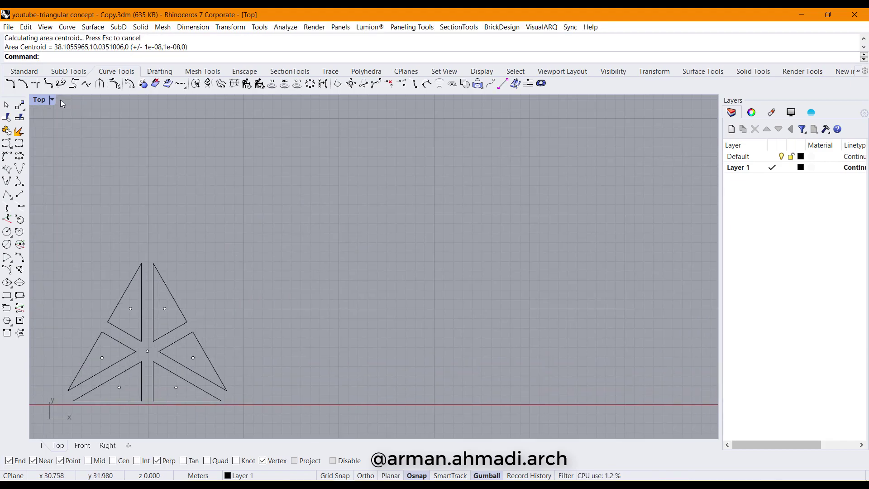
{"action": "right_click", "coordinate": [123, 42]}
{"action": "right_click_drag", "start_coordinate": [58, 363], "coordinate": [238, 284]}
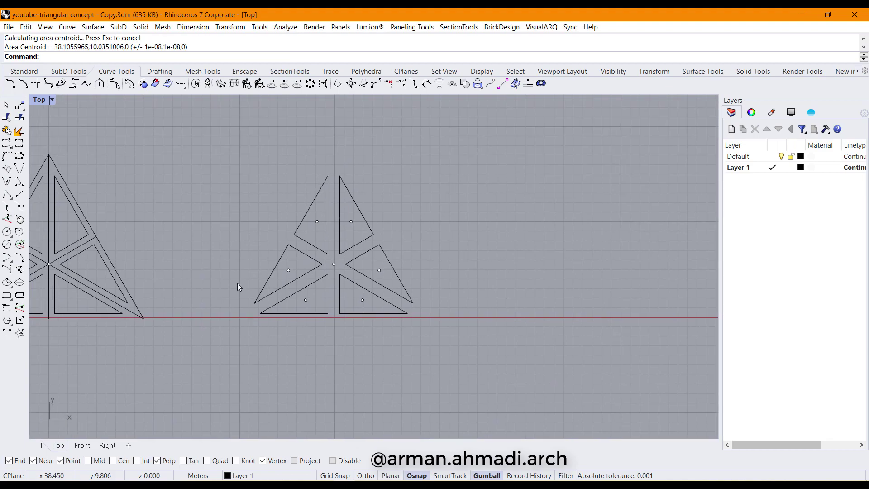
{"action": "left_click", "coordinate": [42, 446]}
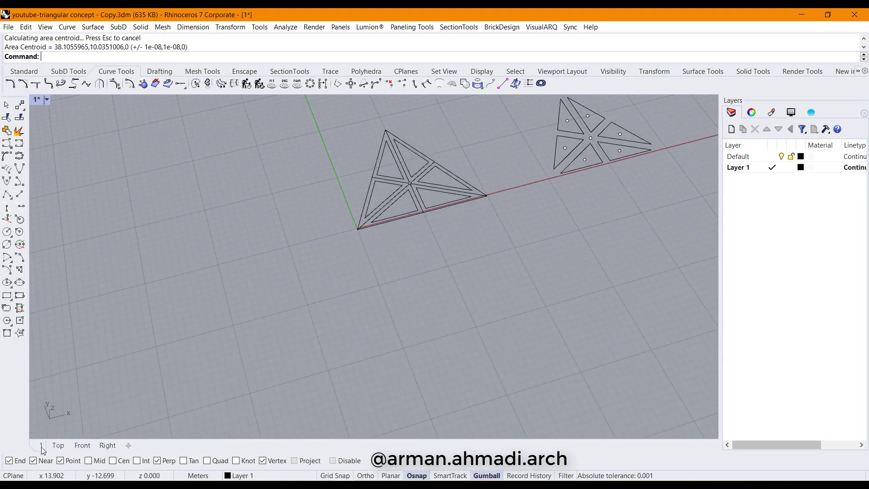
{"action": "right_click_drag", "start_coordinate": [387, 256], "coordinate": [258, 344]}
{"action": "scroll", "coordinate": [314, 260], "scroll_direction": "up", "scroll_amount": 4}
{"action": "right_click_drag", "start_coordinate": [314, 260], "coordinate": [359, 278], "text": "shift"}
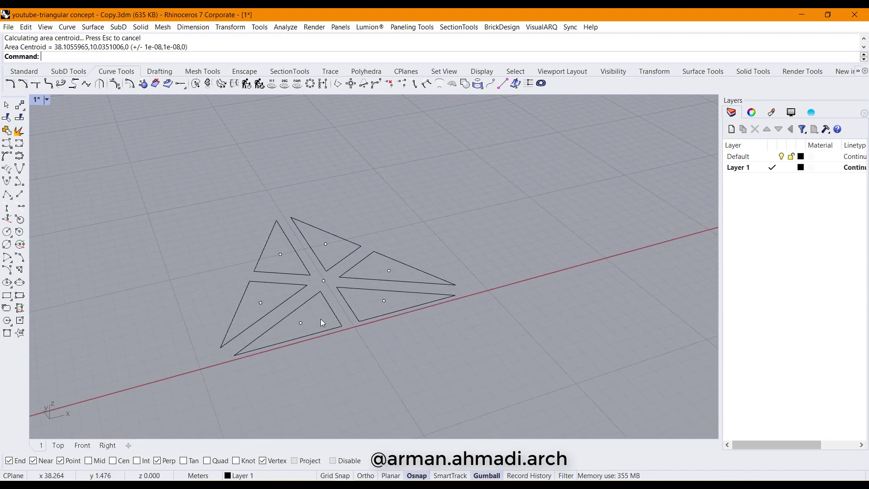
{"action": "left_click", "coordinate": [301, 324]}
{"action": "left_click", "coordinate": [260, 303], "text": "shift"}
{"action": "left_click", "coordinate": [281, 255], "text": "shift"}
{"action": "left_click", "coordinate": [325, 245], "text": "shift"}
{"action": "left_click", "coordinate": [389, 270], "text": "shift"}
{"action": "left_click", "coordinate": [384, 301], "text": "shift"}
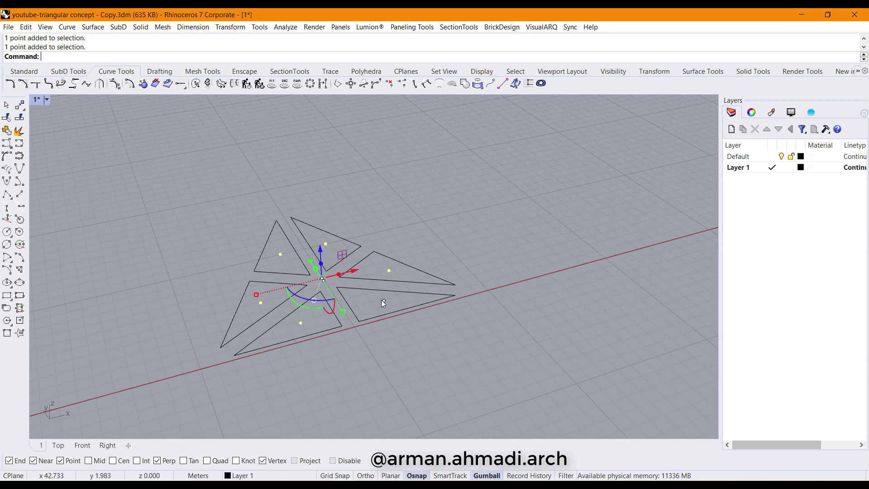
{"action": "right_click_drag", "start_coordinate": [372, 342], "coordinate": [392, 337], "text": "shift"}
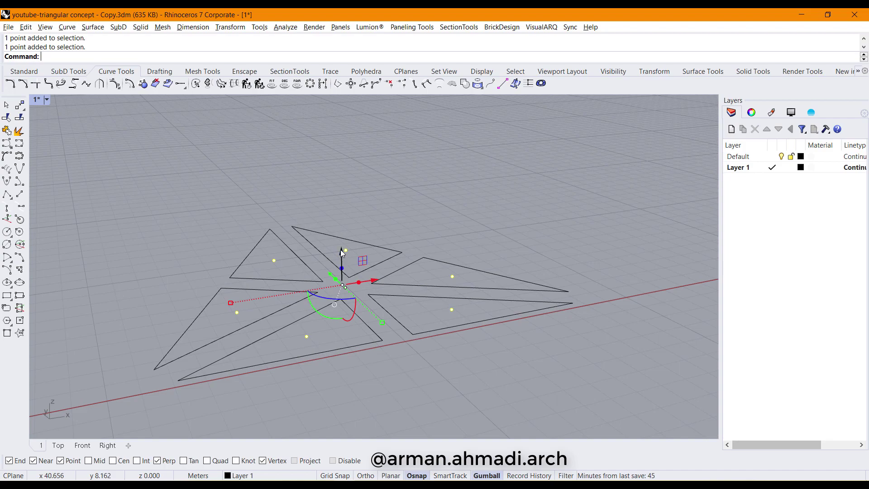
{"action": "left_click_drag", "start_coordinate": [341, 256], "coordinate": [346, 226]}
{"action": "right_click_drag", "start_coordinate": [354, 263], "coordinate": [410, 268]}
{"action": "key", "text": "Escape"}
Create a three-corner surface from the raised point to both ends of the outer edge of the lower left triangle nearest the X axis
{"action": "scroll", "coordinate": [358, 336], "scroll_direction": "down", "scroll_amount": 3}
{"action": "scroll", "coordinate": [244, 358], "scroll_direction": "up", "scroll_amount": 5}
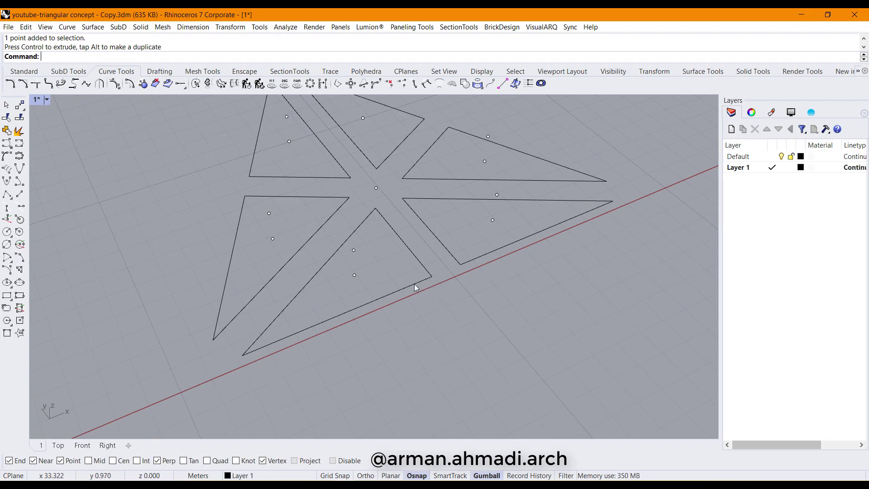
{"action": "left_click", "coordinate": [23, 72]}
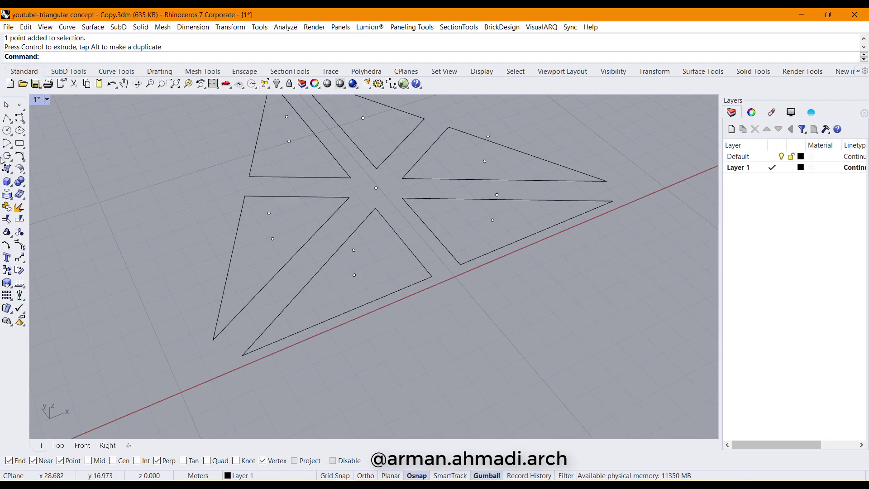
{"action": "left_click", "coordinate": [6, 182]}
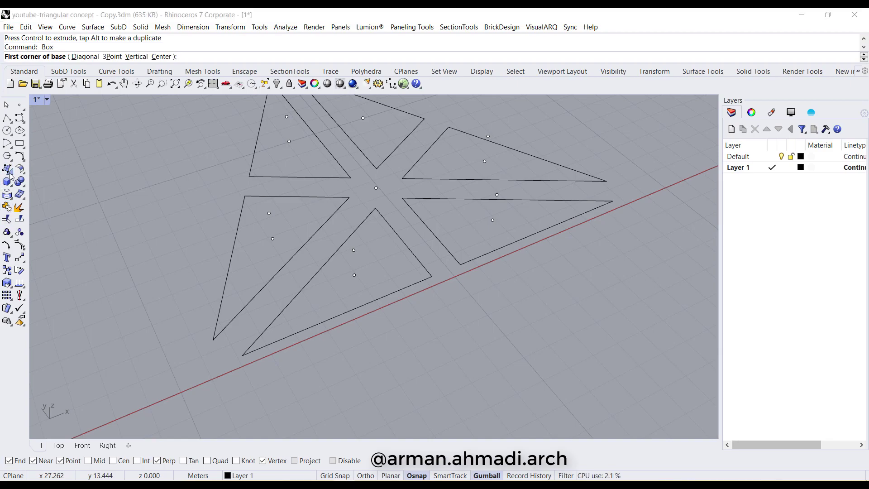
{"action": "left_click", "coordinate": [7, 182]}
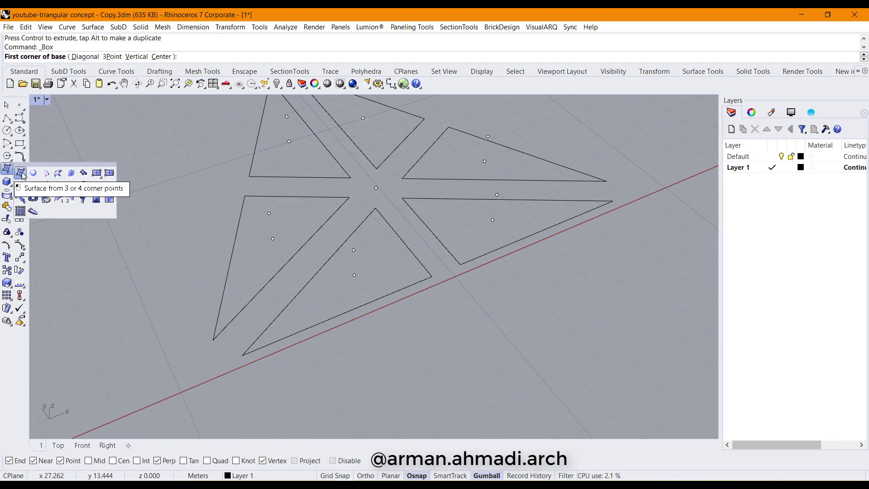
{"action": "left_click", "coordinate": [21, 174]}
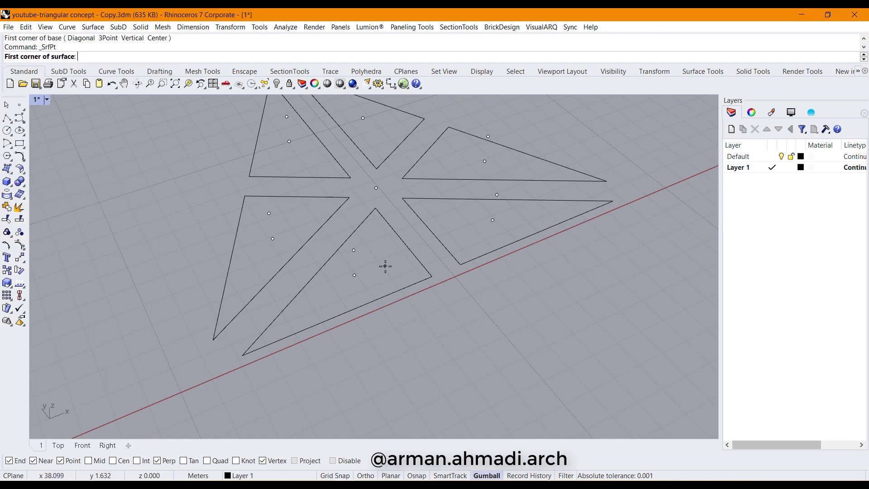
{"action": "left_click", "coordinate": [353, 251]}
{"action": "left_click", "coordinate": [432, 276]}
{"action": "left_click", "coordinate": [243, 354]}
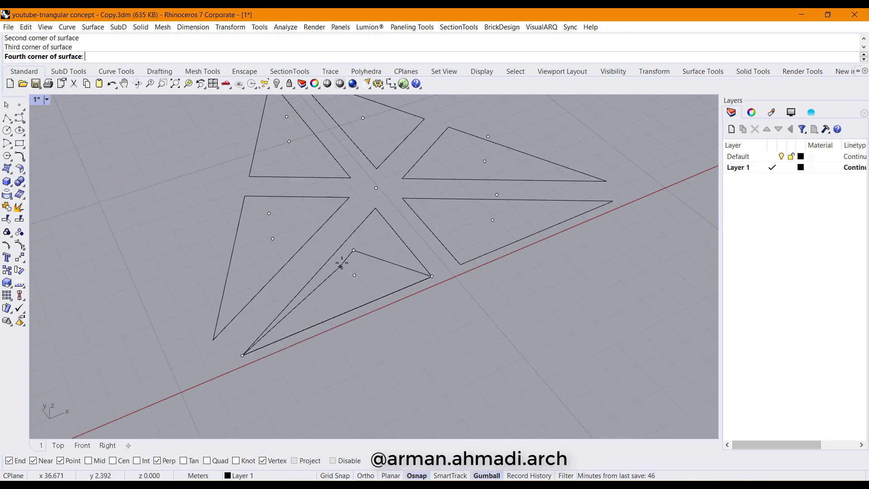
{"action": "right_click", "coordinate": [343, 298]}
Add a corner-point surface joining the same raised point to the triangle's short side
{"action": "right_click_drag", "start_coordinate": [341, 293], "coordinate": [526, 394]}
{"action": "scroll", "coordinate": [526, 395], "scroll_direction": "up", "scroll_amount": 8}
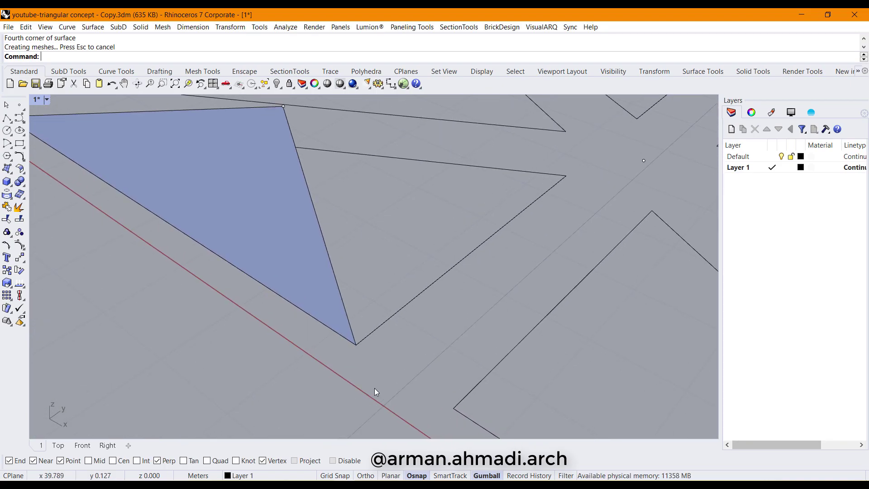
{"action": "right_click", "coordinate": [376, 368]}
{"action": "left_click", "coordinate": [317, 205]}
{"action": "left_click", "coordinate": [504, 248]}
{"action": "left_click", "coordinate": [364, 362]}
{"action": "left_click", "coordinate": [371, 380]}
Build the third corner-point surface between the raised point and the triangle's long inner side
{"action": "scroll", "coordinate": [343, 393], "scroll_direction": "down", "scroll_amount": 3}
{"action": "right_click_drag", "start_coordinate": [218, 363], "coordinate": [476, 297]}
{"action": "scroll", "coordinate": [476, 297], "scroll_direction": "up", "scroll_amount": 4}
{"action": "key", "text": "Return"}
{"action": "scroll", "coordinate": [453, 317], "scroll_direction": "down", "scroll_amount": 1}
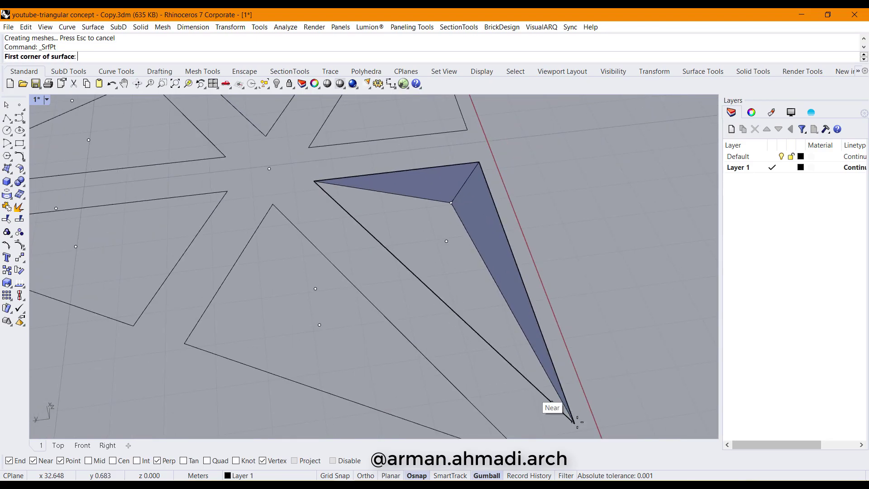
{"action": "left_click", "coordinate": [580, 427]}
{"action": "left_click", "coordinate": [452, 203]}
{"action": "left_click", "coordinate": [315, 182]}
{"action": "key", "text": "Return"}
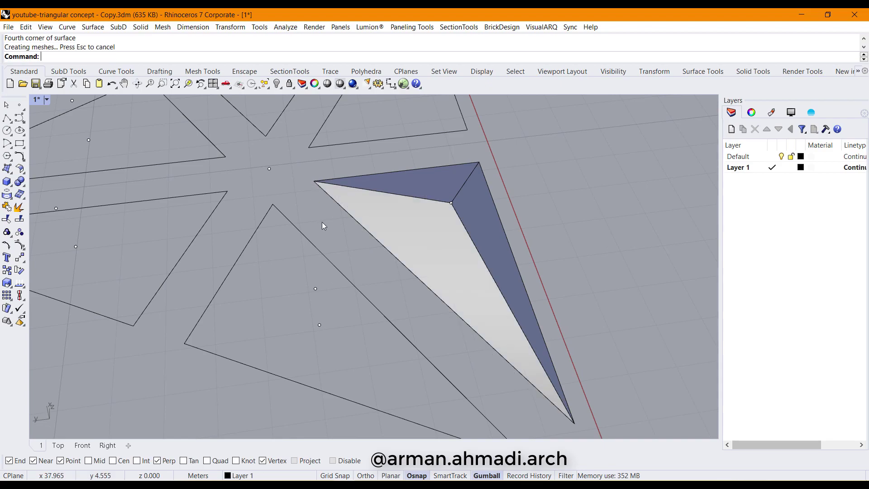
Join the three triangular surfaces and cap the open base to make a closed solid
{"action": "scroll", "coordinate": [380, 234], "scroll_direction": "down", "scroll_amount": 2}
{"action": "left_click", "coordinate": [381, 234]}
{"action": "left_click", "coordinate": [404, 220], "text": "shift"}
{"action": "scroll", "coordinate": [378, 213], "scroll_direction": "up", "scroll_amount": 3}
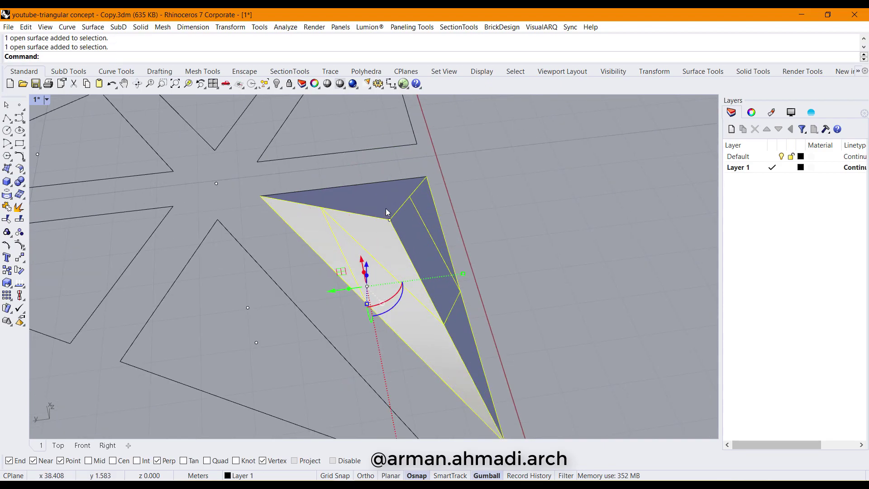
{"action": "key", "text": "ctrl+j"}
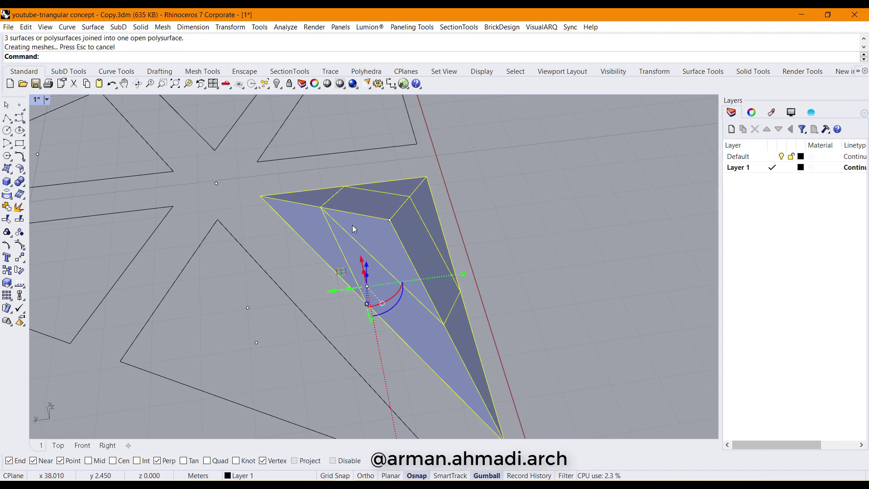
{"action": "type", "text": "cap"}
{"action": "key", "text": "Return"}
{"action": "left_click", "coordinate": [544, 189]}
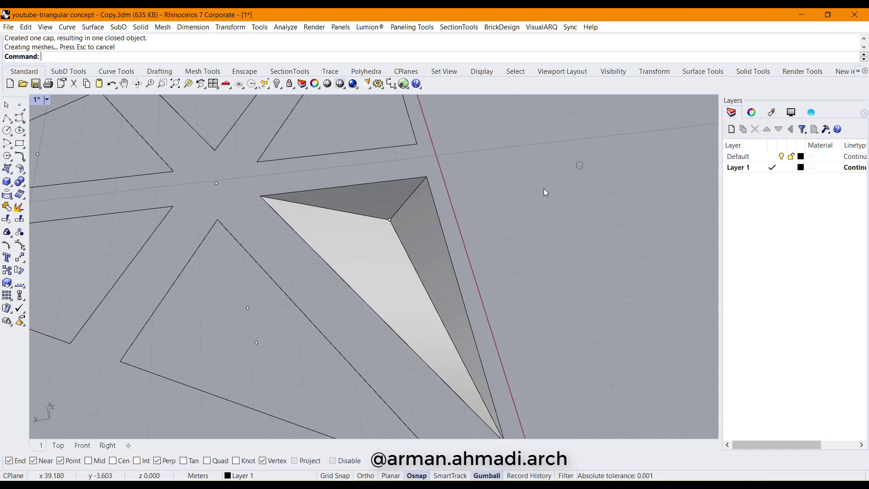
Polar array the pyramid solid around the figure's centre point with 3 items over 360 degrees
{"action": "scroll", "coordinate": [460, 243], "scroll_direction": "down", "scroll_amount": 3}
{"action": "right_click_drag", "start_coordinate": [460, 244], "coordinate": [272, 298]}
{"action": "left_click", "coordinate": [343, 290]}
{"action": "right_click_drag", "start_coordinate": [334, 308], "coordinate": [378, 308]}
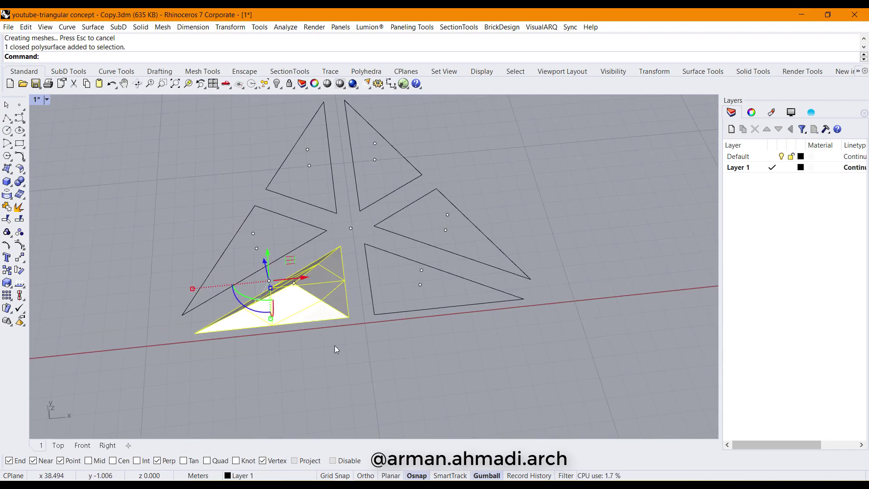
{"action": "left_click", "coordinate": [7, 298]}
{"action": "left_click", "coordinate": [32, 299]}
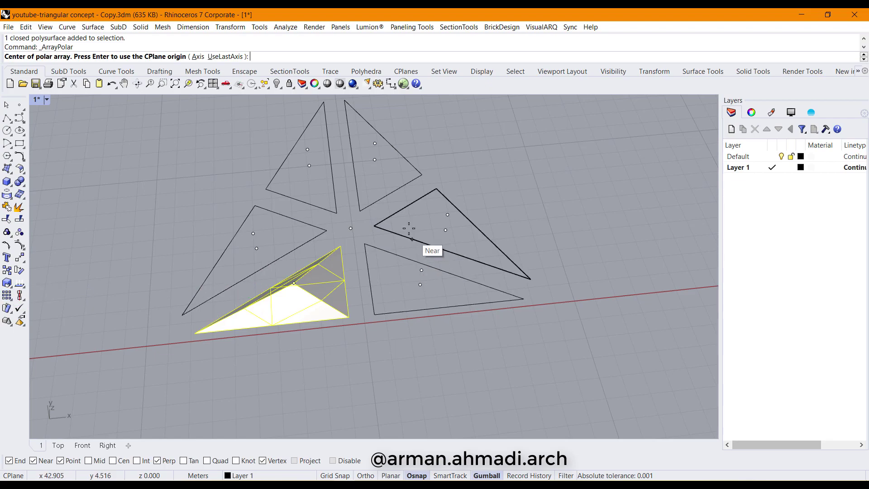
{"action": "left_click", "coordinate": [351, 228]}
{"action": "key", "text": "Return"}
{"action": "key", "text": "Return"}
{"action": "key", "text": "Return"}
{"action": "right_click_drag", "start_coordinate": [474, 340], "coordinate": [466, 349]}
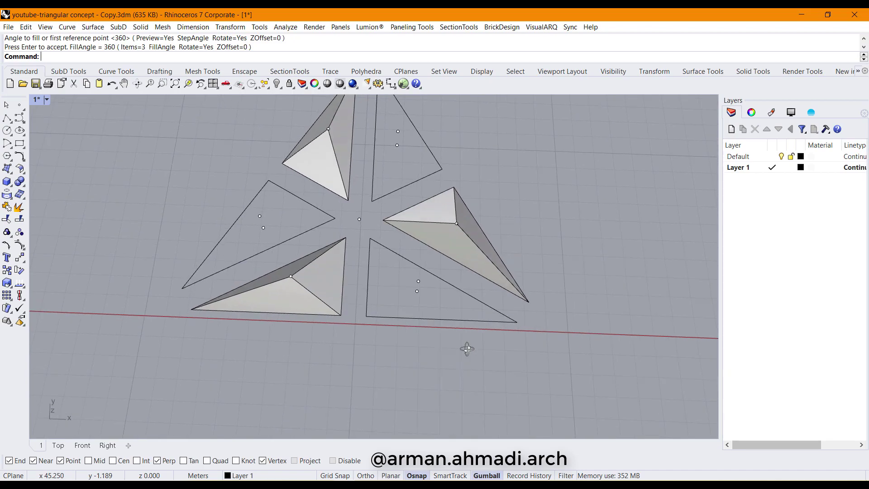
Mirror a copy of the lower left pyramid across the vertical line through the centre point
{"action": "left_click", "coordinate": [321, 281]}
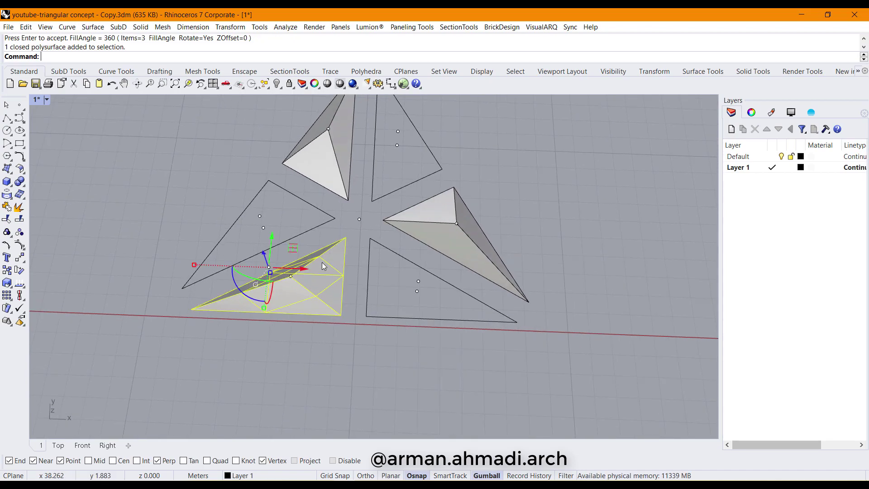
{"action": "type", "text": "mirror"}
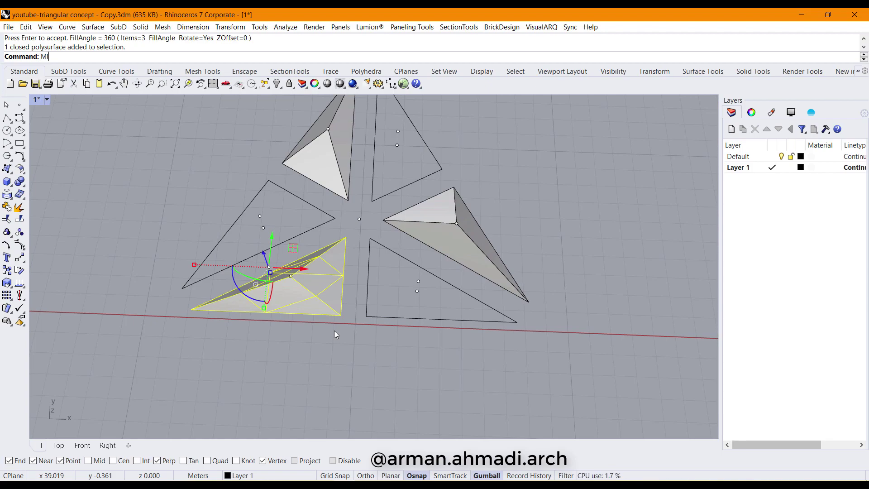
{"action": "key", "text": "Return"}
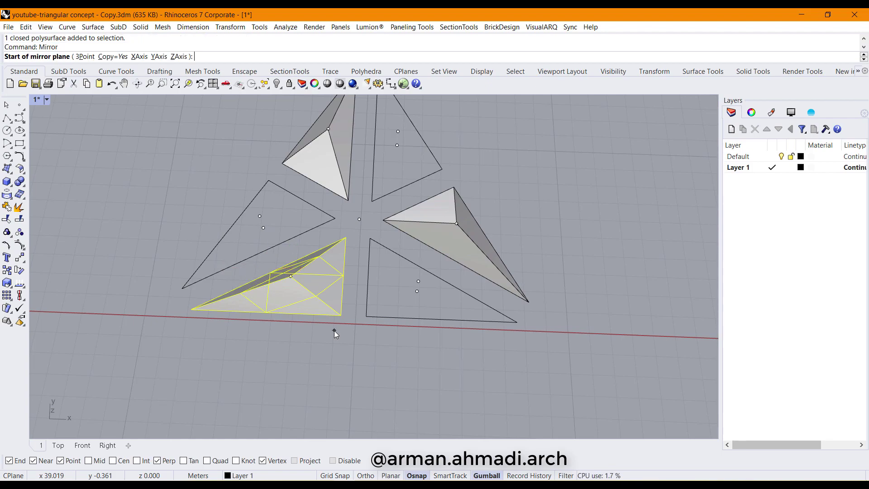
{"action": "left_click", "coordinate": [359, 220]}
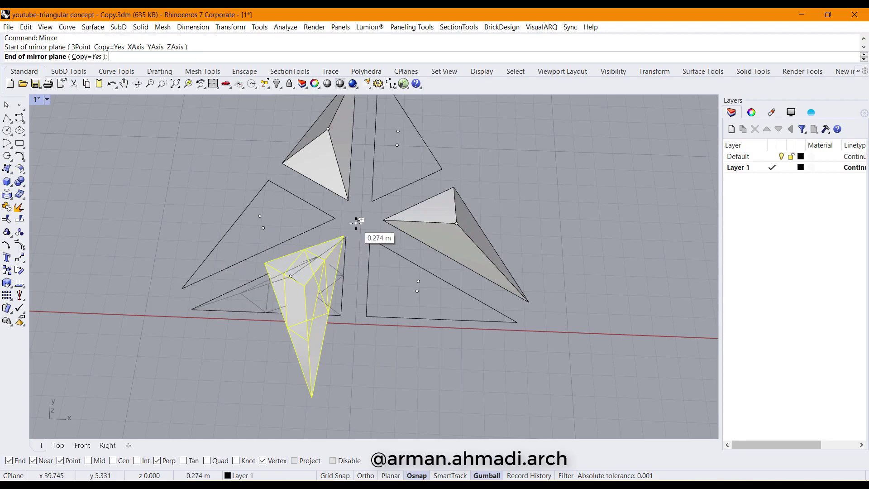
{"action": "left_click", "coordinate": [356, 403]}
{"action": "scroll", "coordinate": [348, 362], "scroll_direction": "down", "scroll_amount": 5}
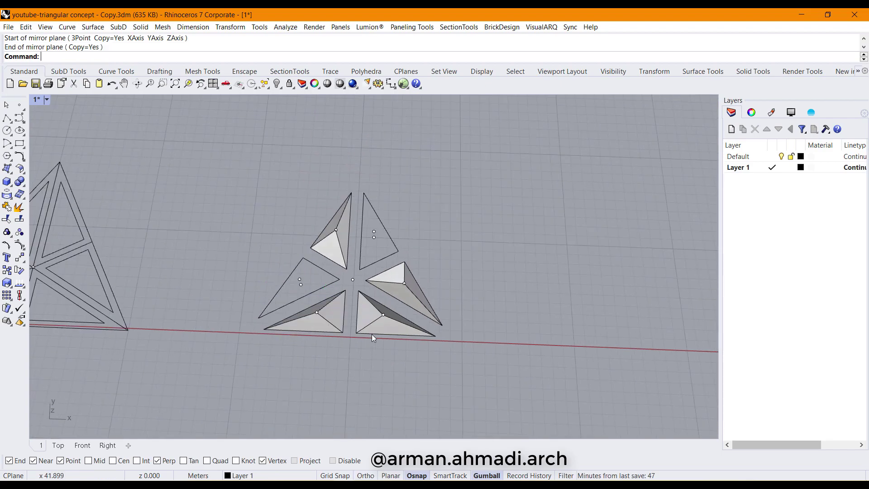
Polar array the mirrored pyramid around the centre point with 3 items over 360 degrees to fill the remaining triangles
{"action": "scroll", "coordinate": [371, 334], "scroll_direction": "up", "scroll_amount": 7}
{"action": "left_click", "coordinate": [378, 321]}
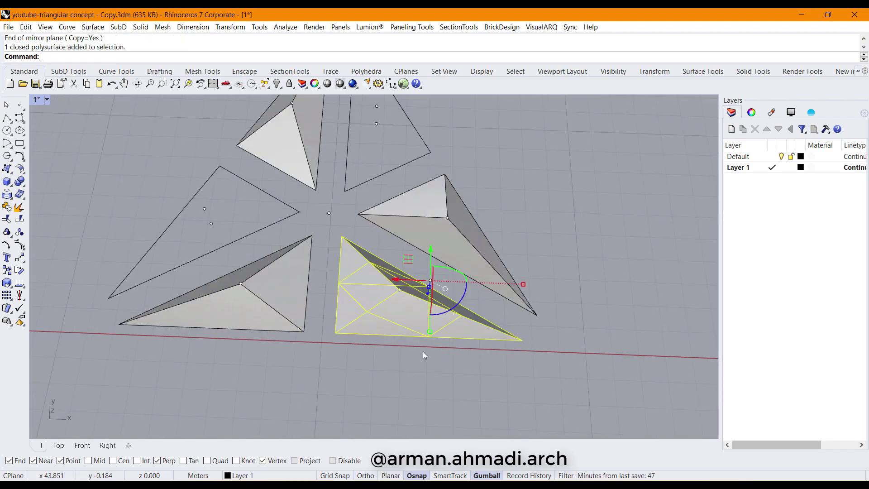
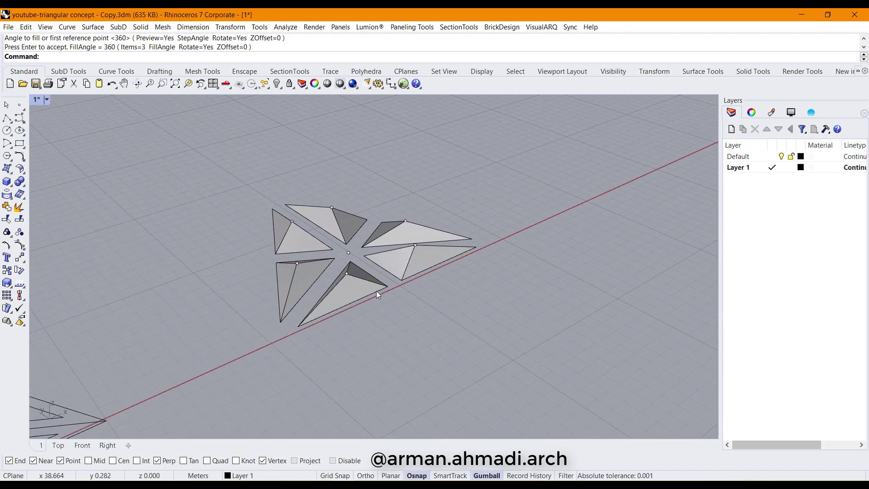
{"action": "scroll", "coordinate": [423, 295], "scroll_direction": "down", "scroll_amount": 3}
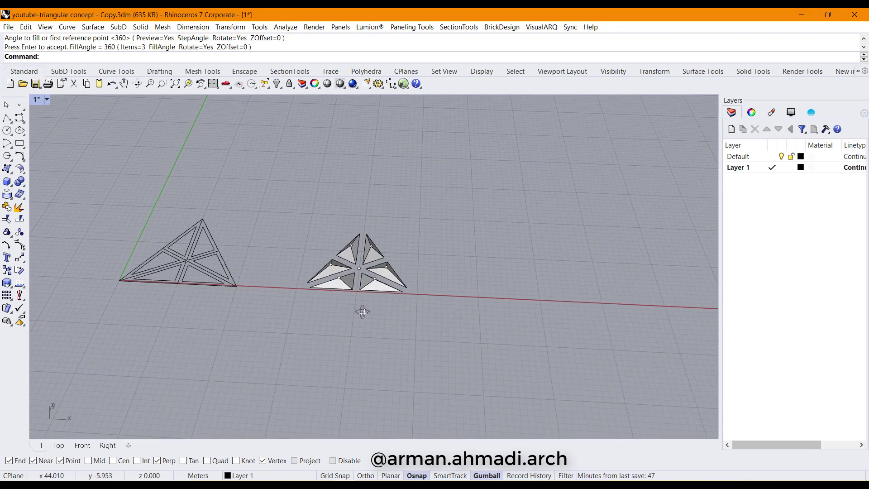
{"action": "scroll", "coordinate": [365, 315], "scroll_direction": "up", "scroll_amount": 3}
{"action": "scroll", "coordinate": [362, 304], "scroll_direction": "down", "scroll_amount": 1}
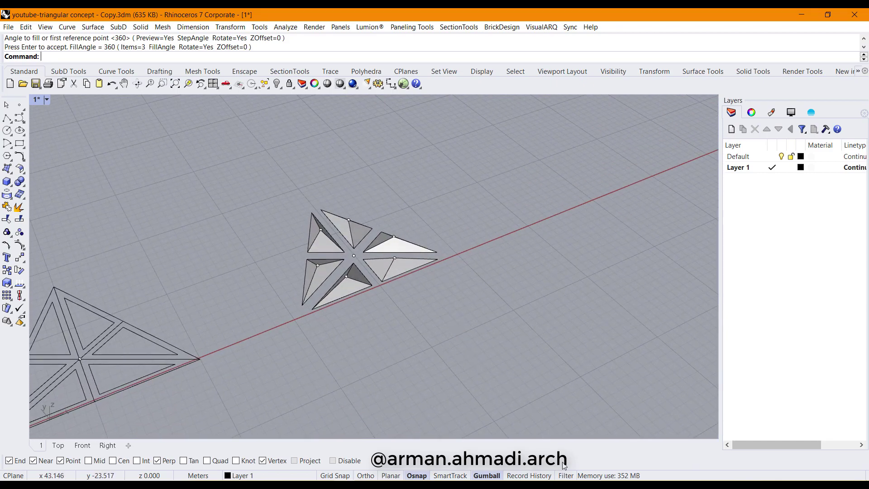
Limit the selection filter to points and curves, and delete all of them in both figures
{"action": "left_click", "coordinate": [566, 476]}
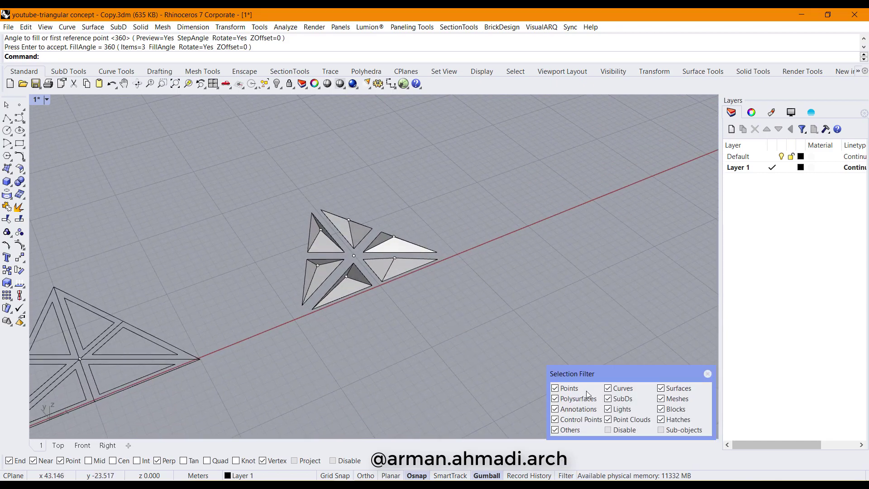
{"action": "right_click", "coordinate": [608, 388]}
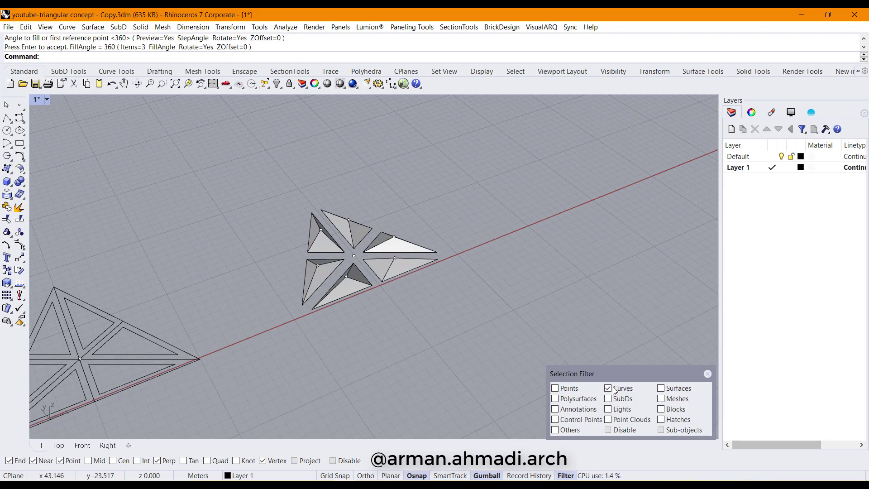
{"action": "left_click", "coordinate": [555, 388]}
{"action": "scroll", "coordinate": [438, 222], "scroll_direction": "down", "scroll_amount": 3}
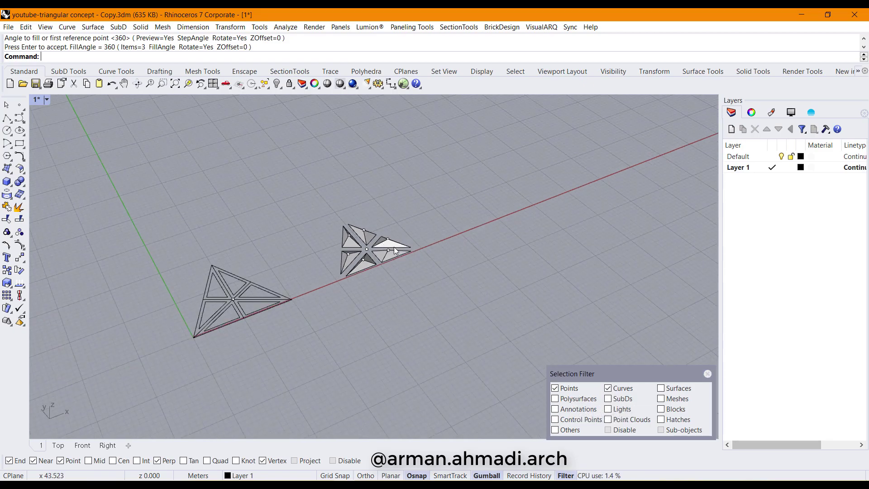
{"action": "right_click_drag", "start_coordinate": [437, 222], "coordinate": [461, 173]}
{"action": "left_click_drag", "start_coordinate": [466, 169], "coordinate": [102, 338]}
{"action": "key", "text": "Delete"}
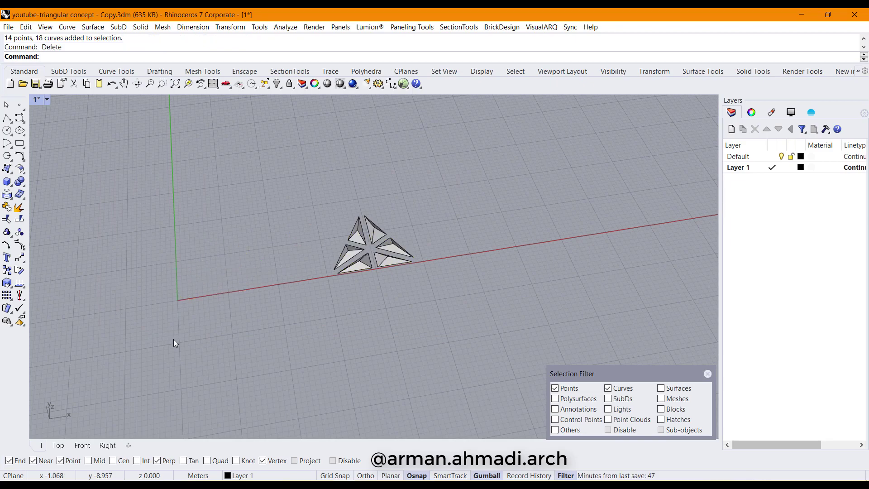
{"action": "scroll", "coordinate": [391, 288], "scroll_direction": "down", "scroll_amount": 3}
{"action": "scroll", "coordinate": [390, 288], "scroll_direction": "up", "scroll_amount": 5}
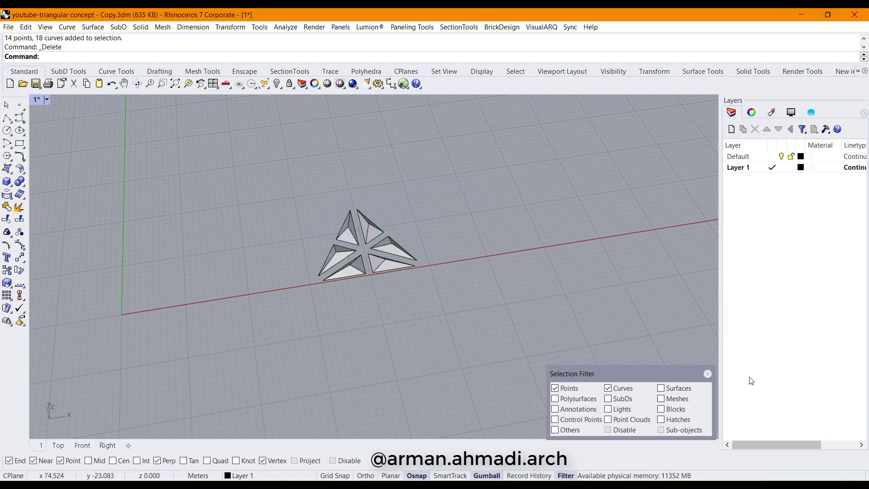
Close the selection filter and group the six pyramid solids
{"action": "left_click", "coordinate": [708, 374]}
{"action": "left_click_drag", "start_coordinate": [264, 313], "coordinate": [265, 315]}
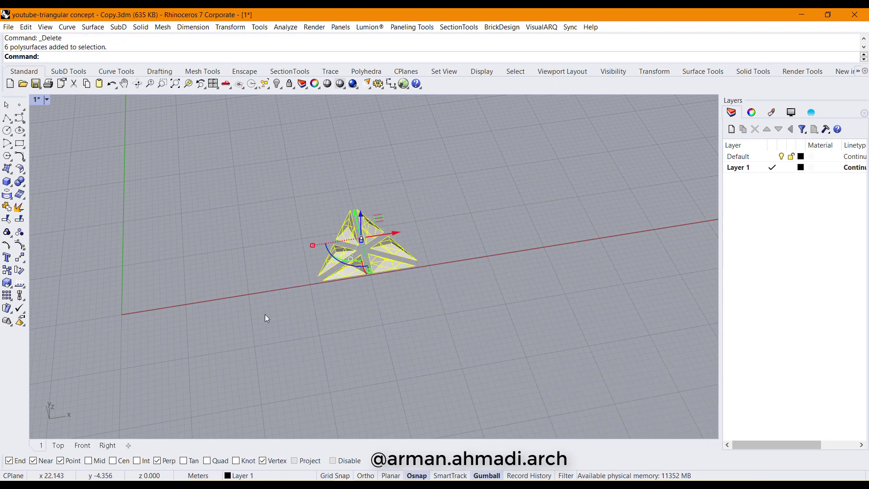
{"action": "type", "text": "Group"}
{"action": "key", "text": "Return"}
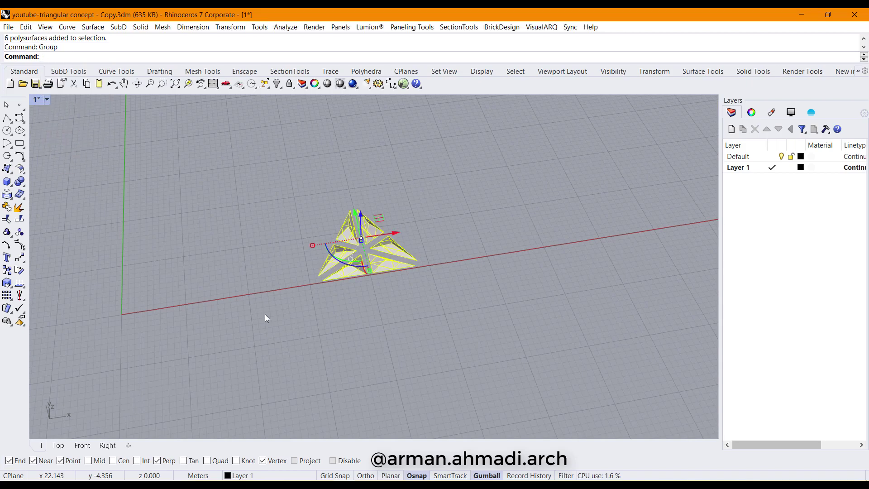
Move the grouped solids back along the X axis to the origin
{"action": "right_click_drag", "start_coordinate": [273, 304], "coordinate": [524, 243], "text": "shift"}
{"action": "left_click_drag", "start_coordinate": [525, 240], "coordinate": [284, 267]}
{"action": "right_click_drag", "start_coordinate": [305, 323], "coordinate": [326, 351]}
{"action": "scroll", "coordinate": [341, 361], "scroll_direction": "up", "scroll_amount": 3}
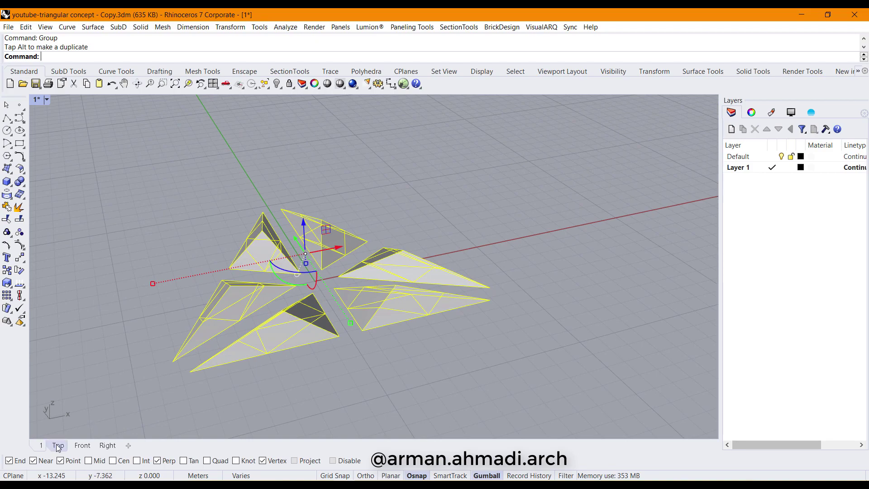
Switch the perspective viewport to the Arctic display mode and view the six solids
{"action": "left_click", "coordinate": [46, 100]}
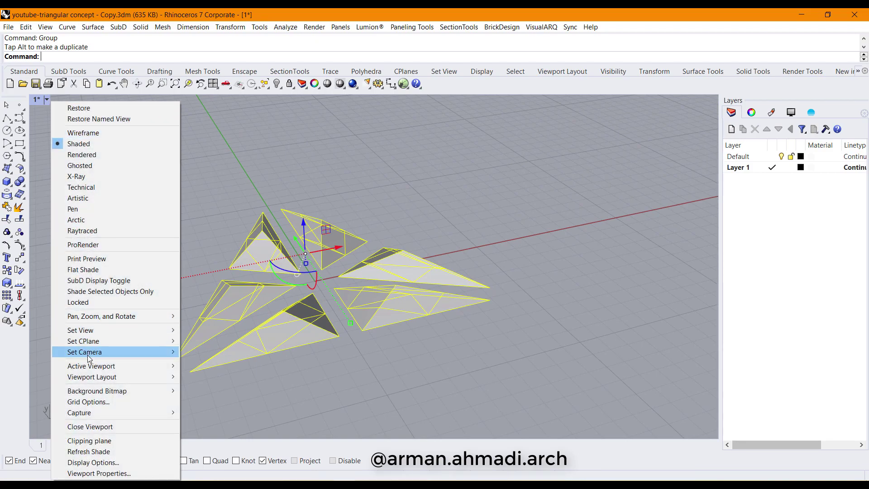
{"action": "left_click", "coordinate": [93, 220]}
{"action": "mouse_move", "coordinate": [136, 249]}
{"action": "right_mouse_down"}
{"action": "mouse_move", "coordinate": [381, 266]}
{"action": "mouse_move", "coordinate": [514, 235]}
{"action": "mouse_move", "coordinate": [523, 241]}
{"action": "mouse_move", "coordinate": [417, 254]}
{"action": "mouse_move", "coordinate": [542, 242]}
{"action": "mouse_move", "coordinate": [403, 249]}
{"action": "mouse_move", "coordinate": [475, 254]}
{"action": "right_mouse_up"}
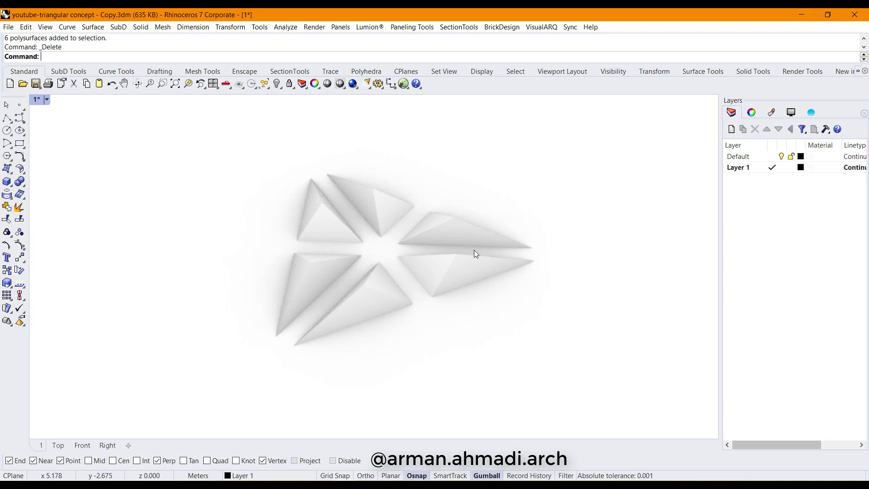